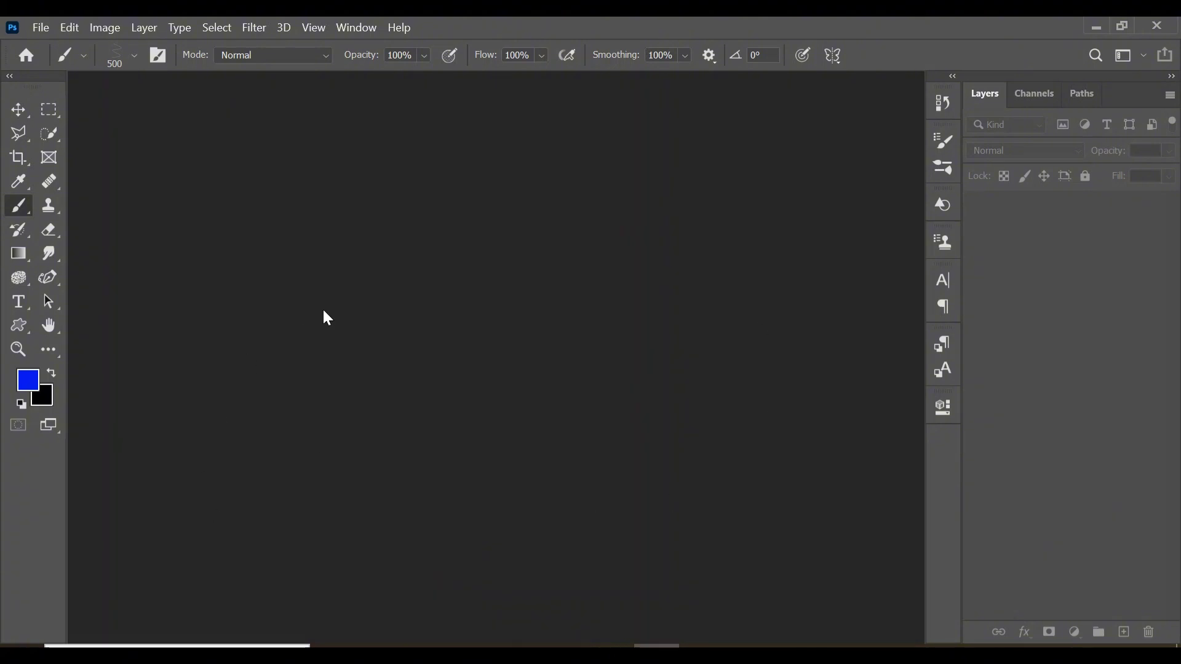
Create a 1920 × 1080 px document at 300 ppi with a black background, and add a new empty layer.
{"action": "left_click", "coordinate": [39, 28]}
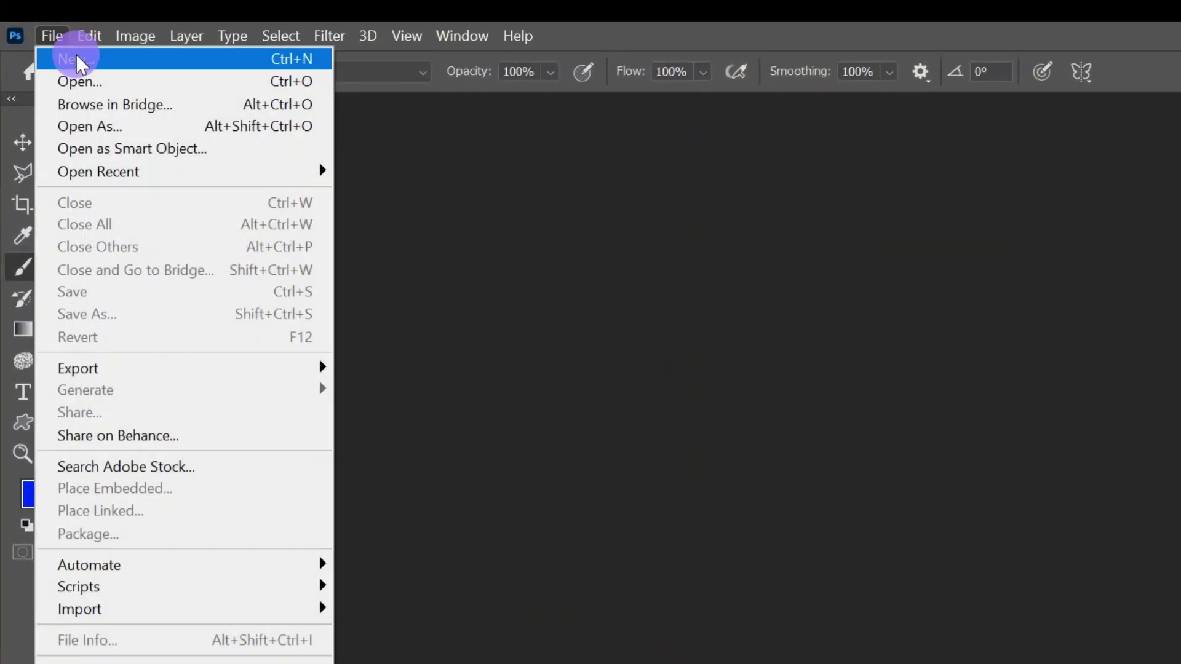
{"action": "left_click", "coordinate": [77, 57]}
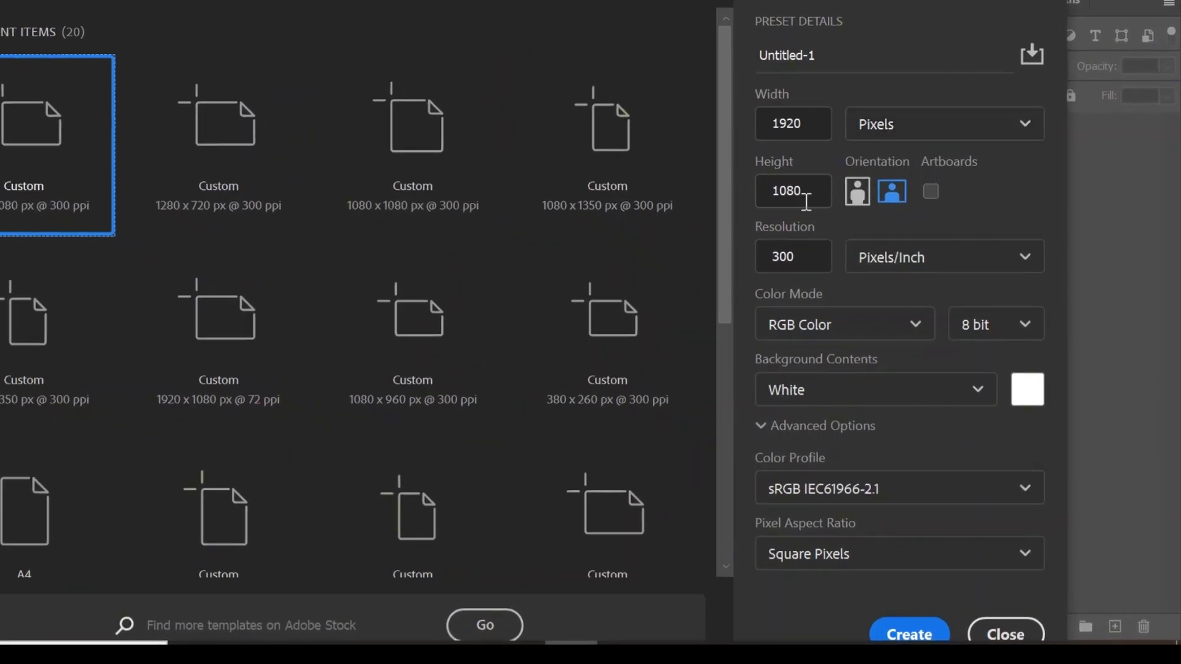
{"action": "left_click", "coordinate": [967, 385]}
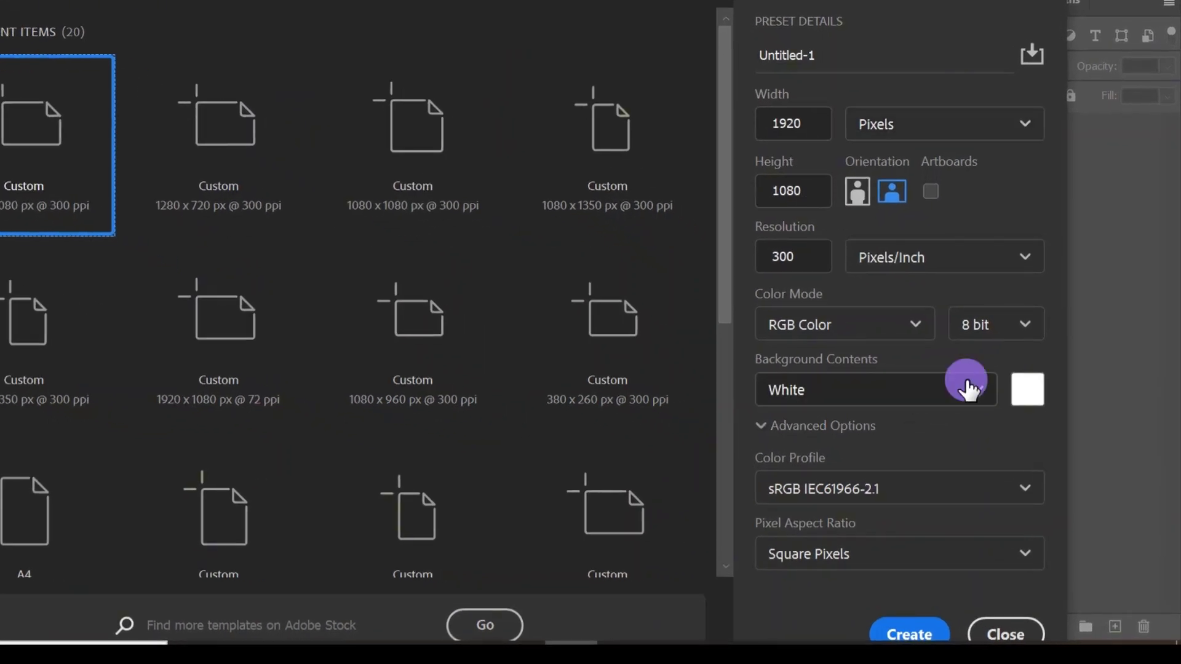
{"action": "left_click", "coordinate": [913, 470]}
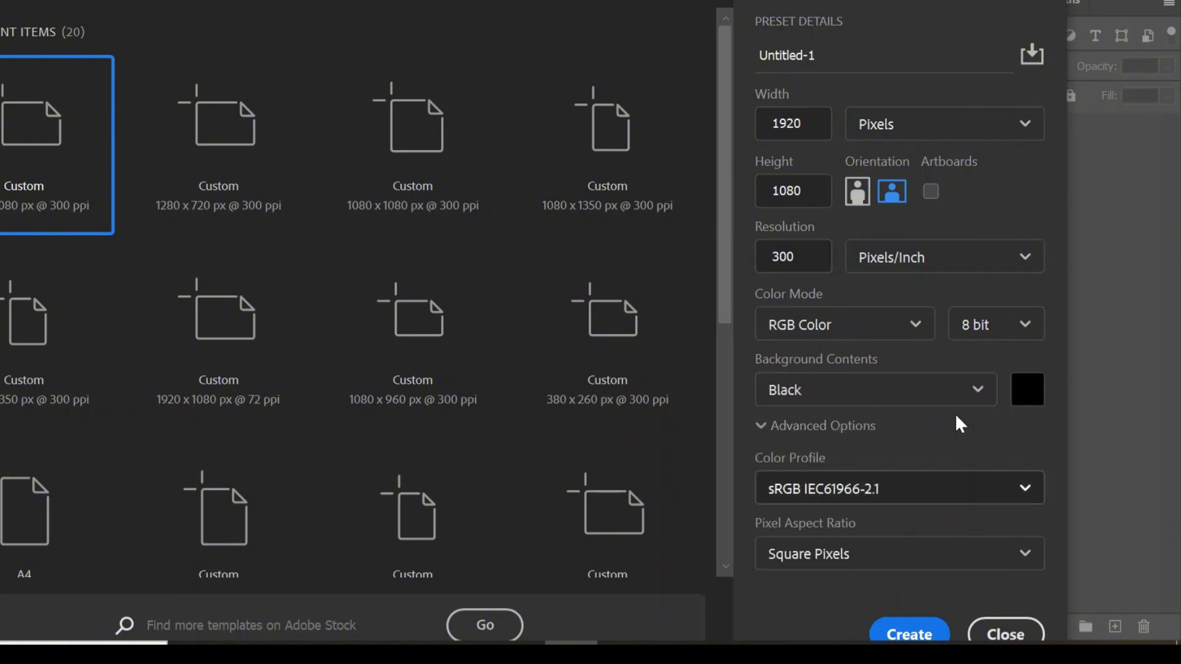
{"action": "left_click", "coordinate": [915, 627]}
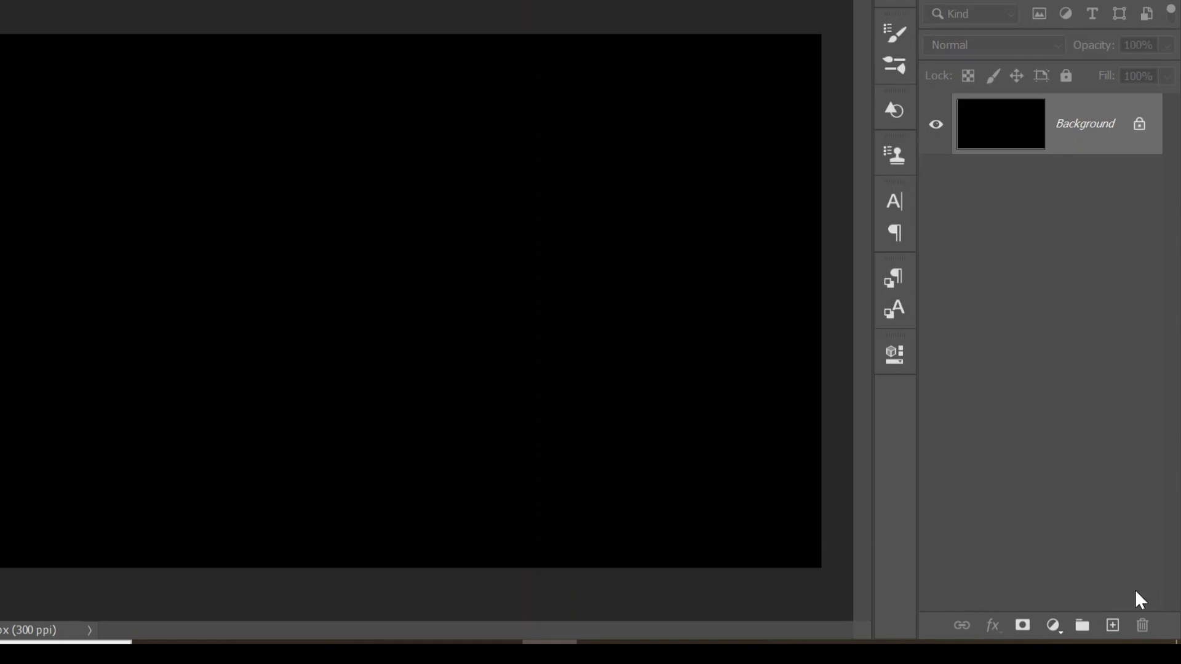
{"action": "left_click", "coordinate": [1113, 627]}
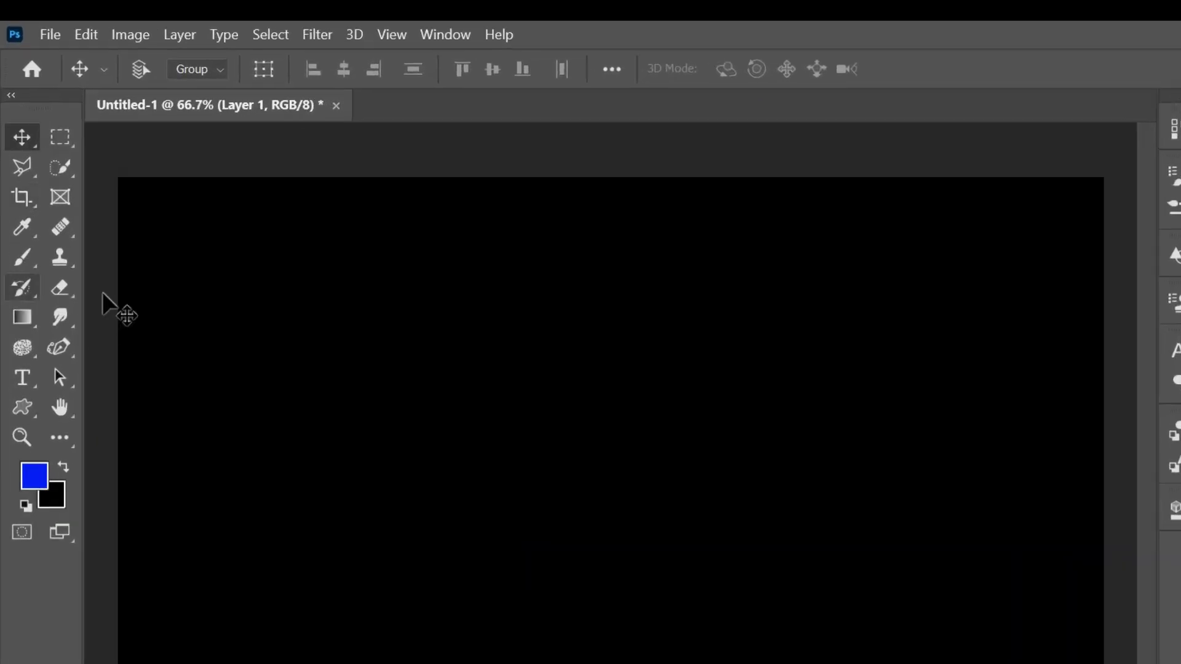
Set up the Brush tool with the Hard Round Pressure Opacity tip at a size of 3 px.
{"action": "left_click", "coordinate": [25, 257]}
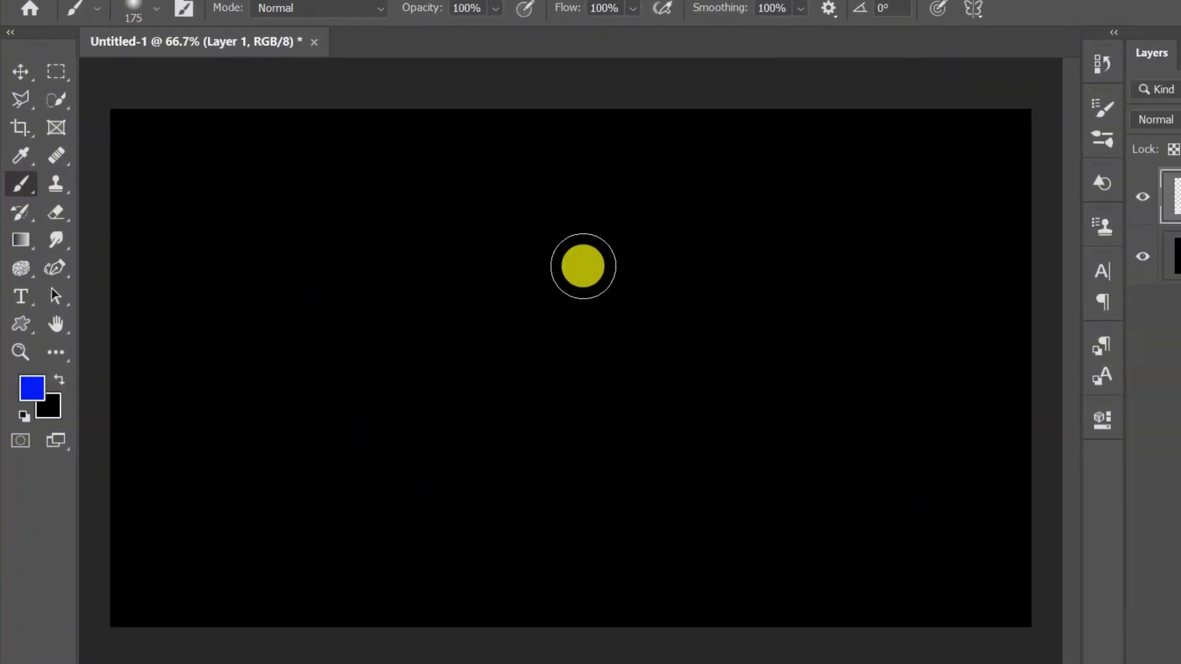
{"action": "right_click", "coordinate": [583, 266]}
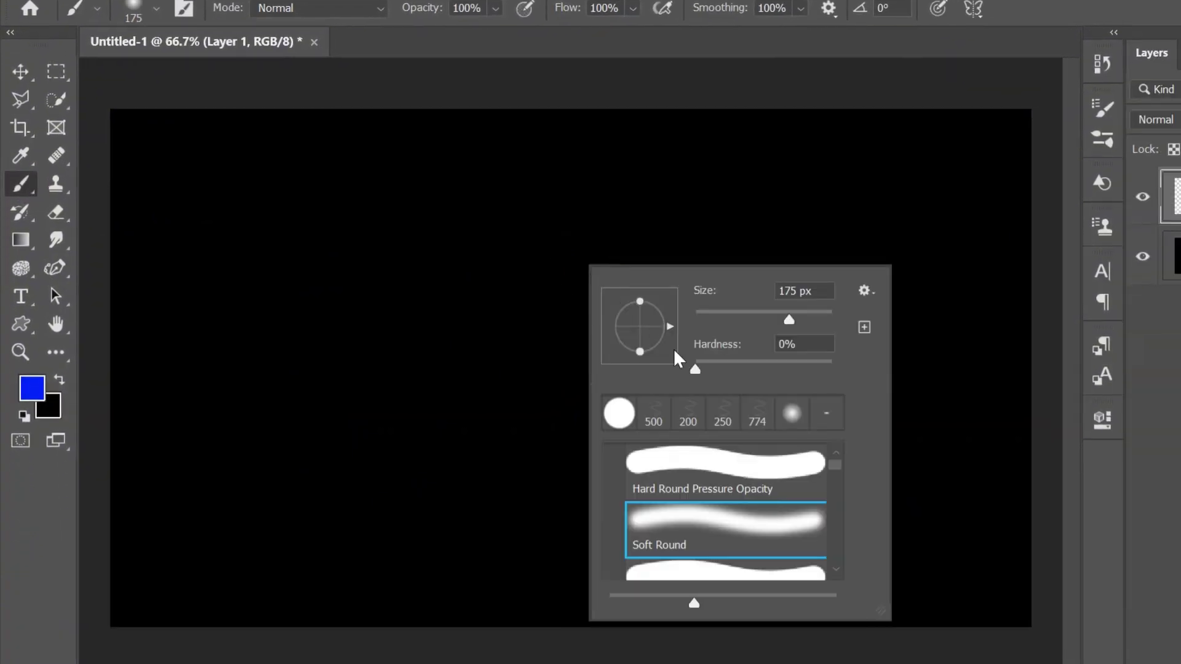
{"action": "left_click", "coordinate": [731, 465]}
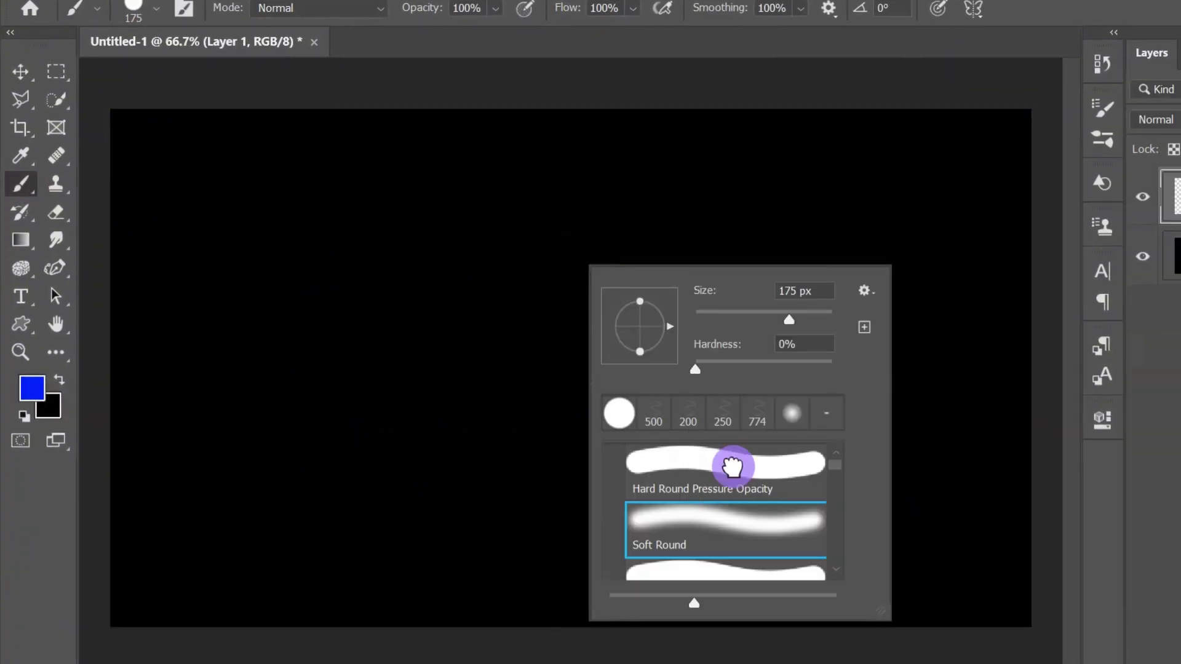
{"action": "left_click_drag", "start_coordinate": [789, 319], "coordinate": [696, 324]}
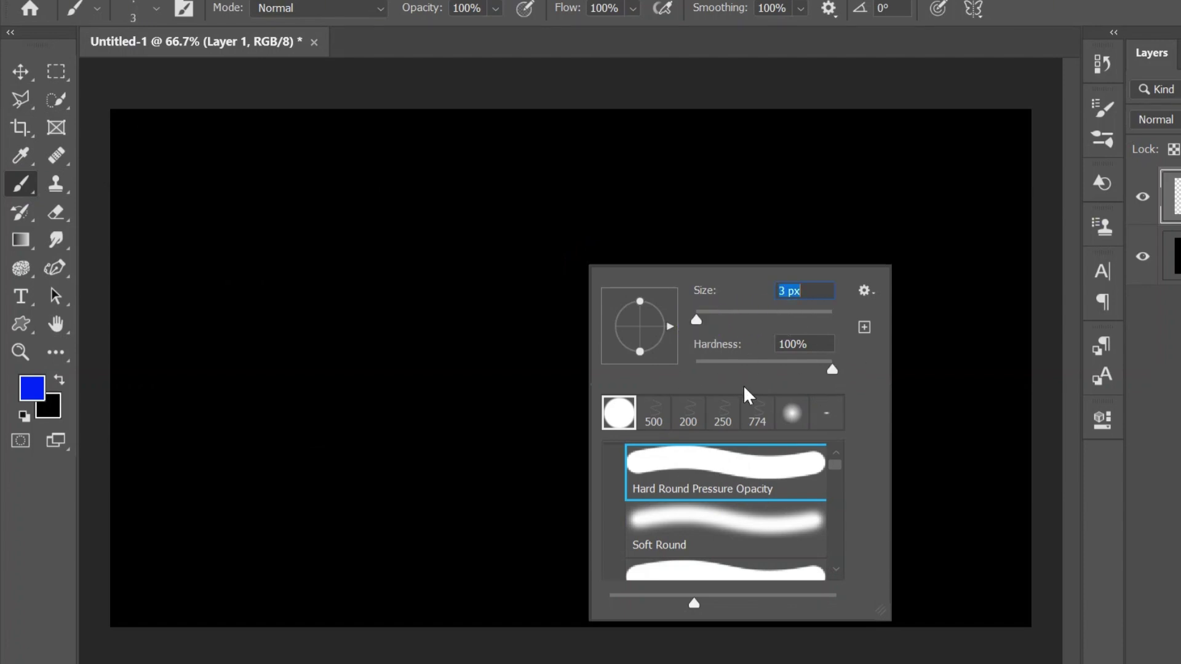
{"action": "key", "text": "Return"}
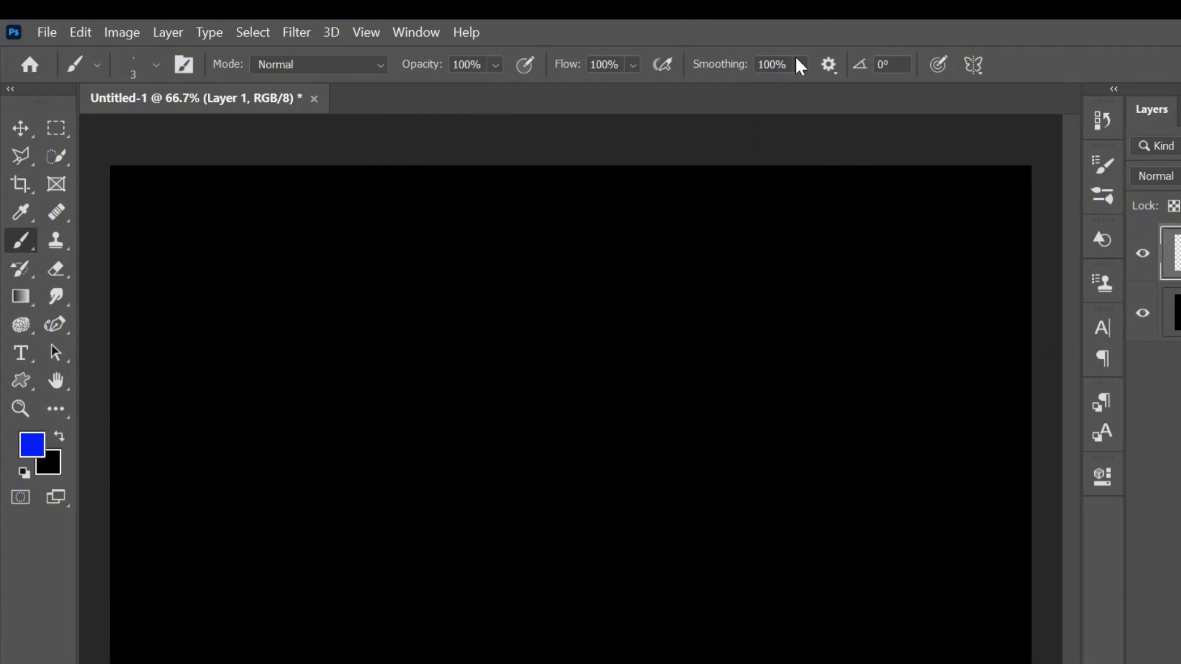
Draw an open zigzag wave path with five points in the upper-left part of the canvas using the Curvature Pen tool.
{"action": "key", "text": "p"}
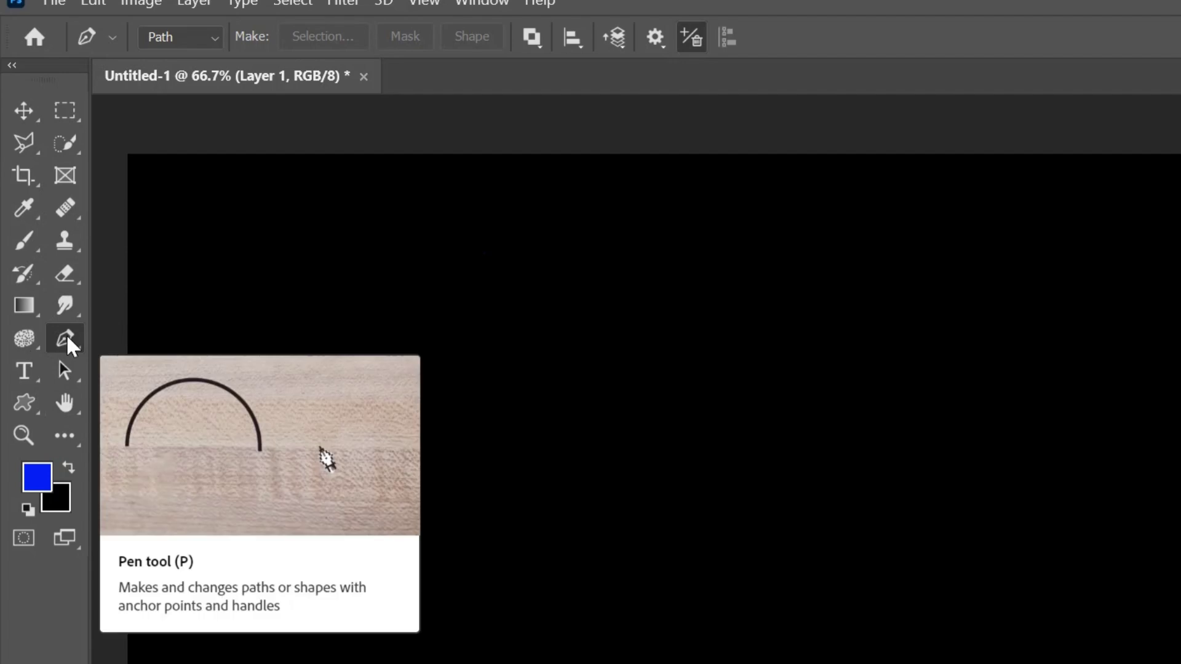
{"action": "left_click", "coordinate": [65, 338]}
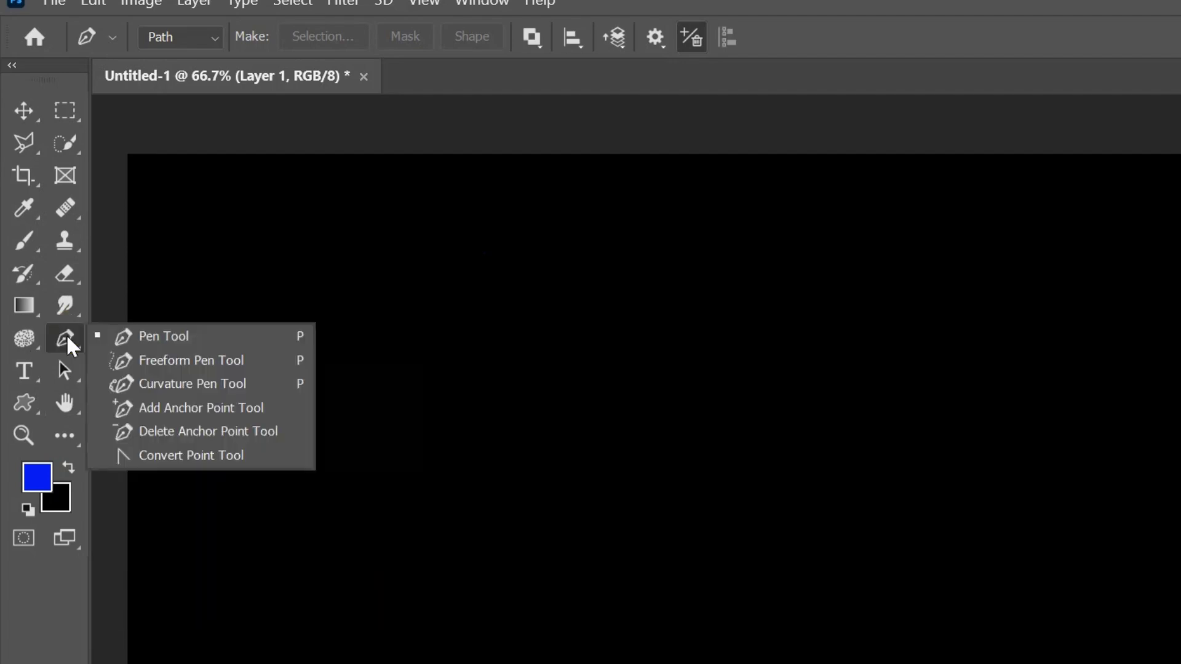
{"action": "left_click", "coordinate": [201, 386]}
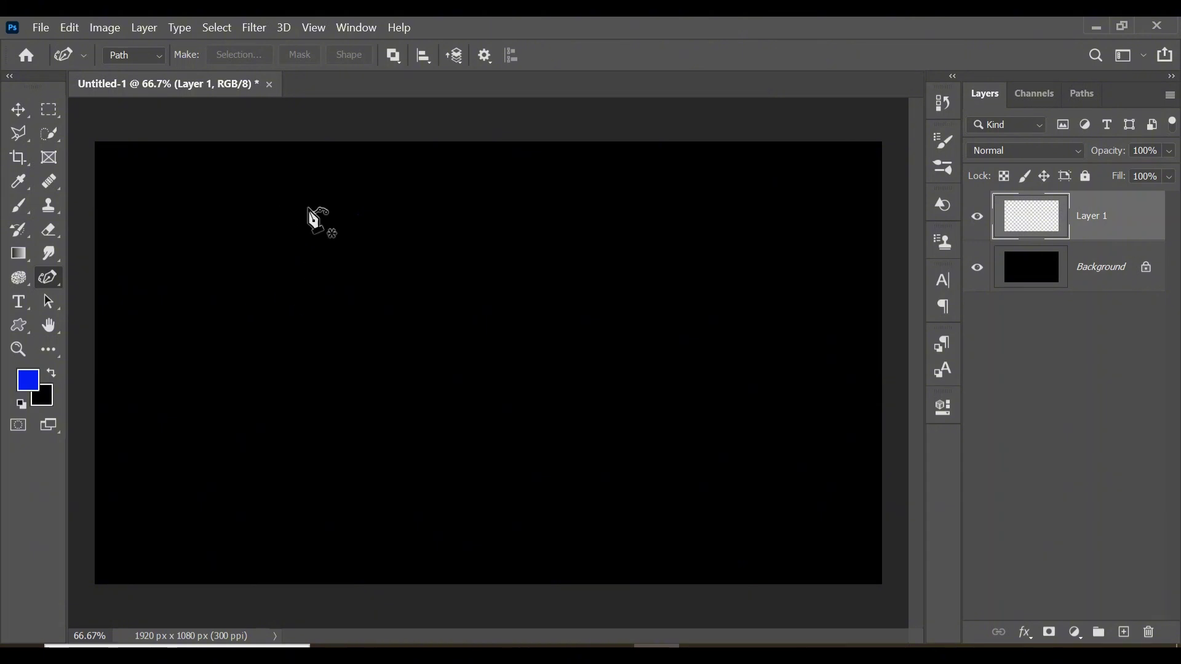
{"action": "left_click", "coordinate": [268, 187]}
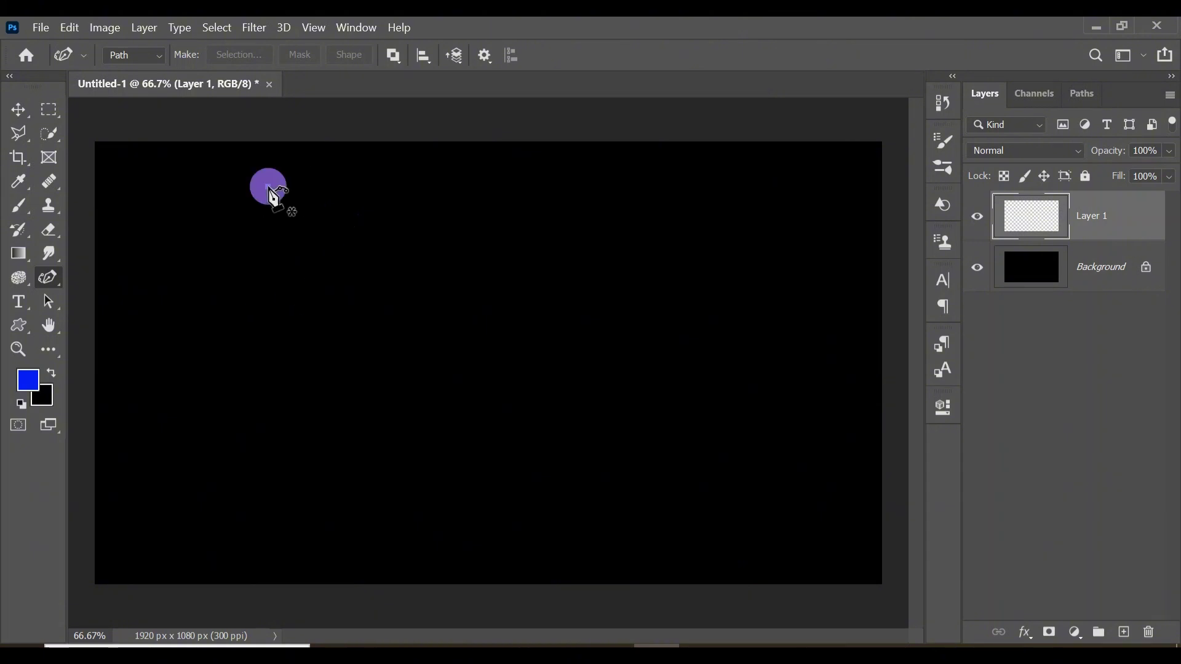
{"action": "left_click", "coordinate": [405, 253]}
{"action": "left_click", "coordinate": [255, 298]}
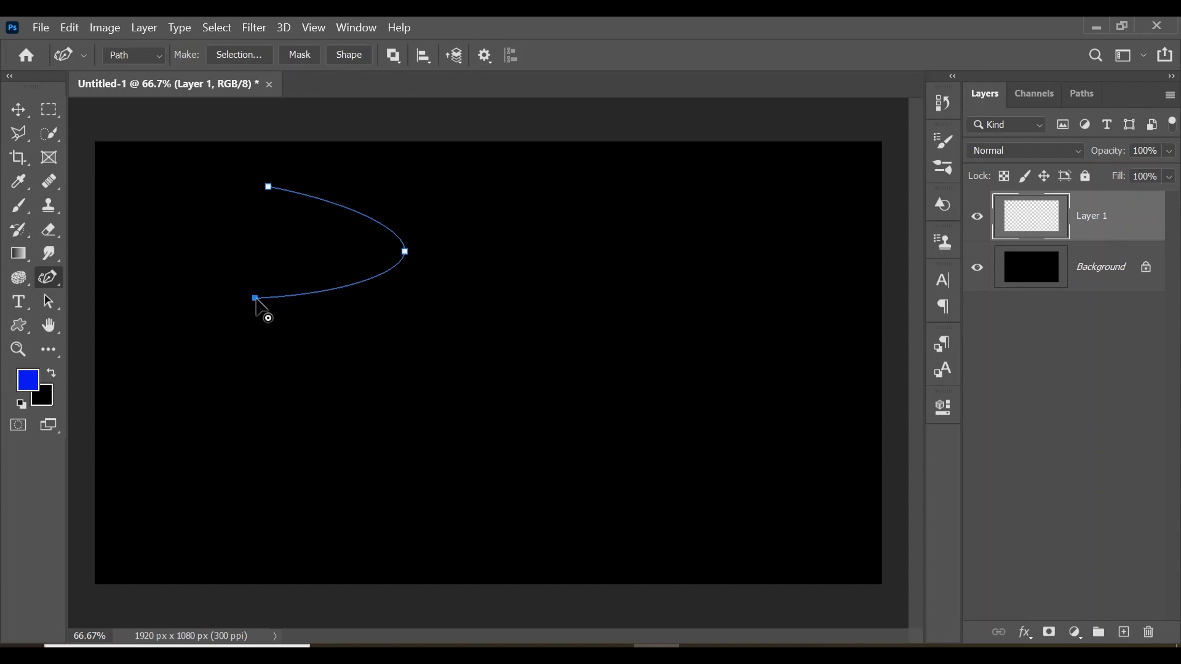
{"action": "left_click", "coordinate": [387, 358]}
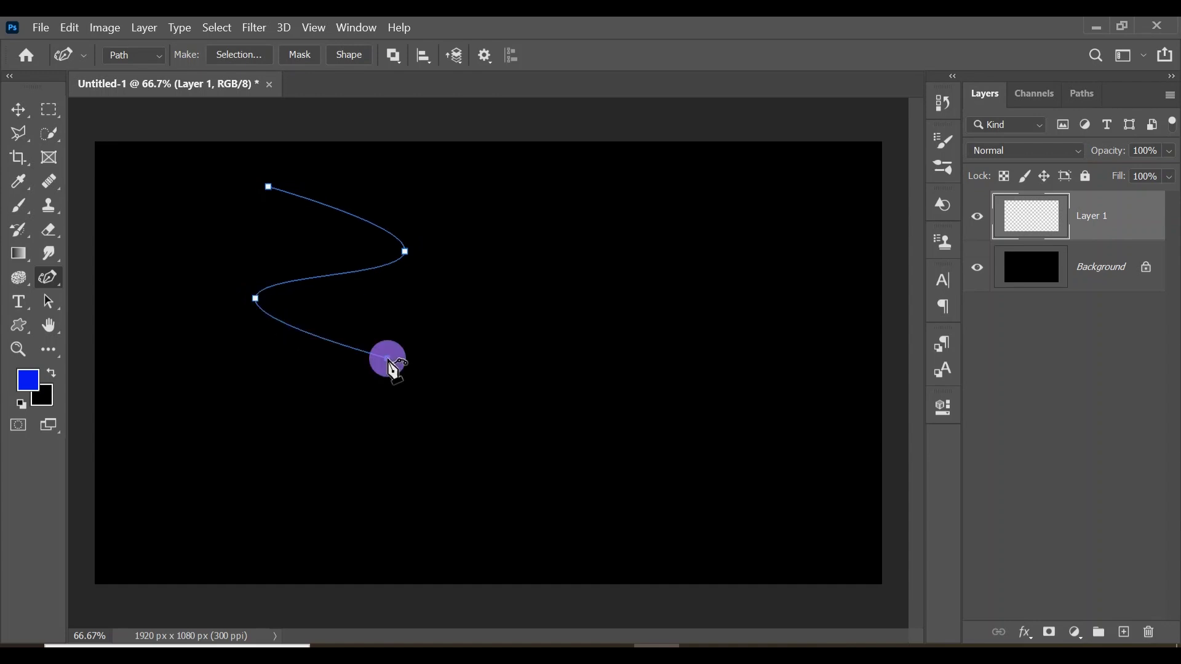
{"action": "left_click", "coordinate": [254, 400]}
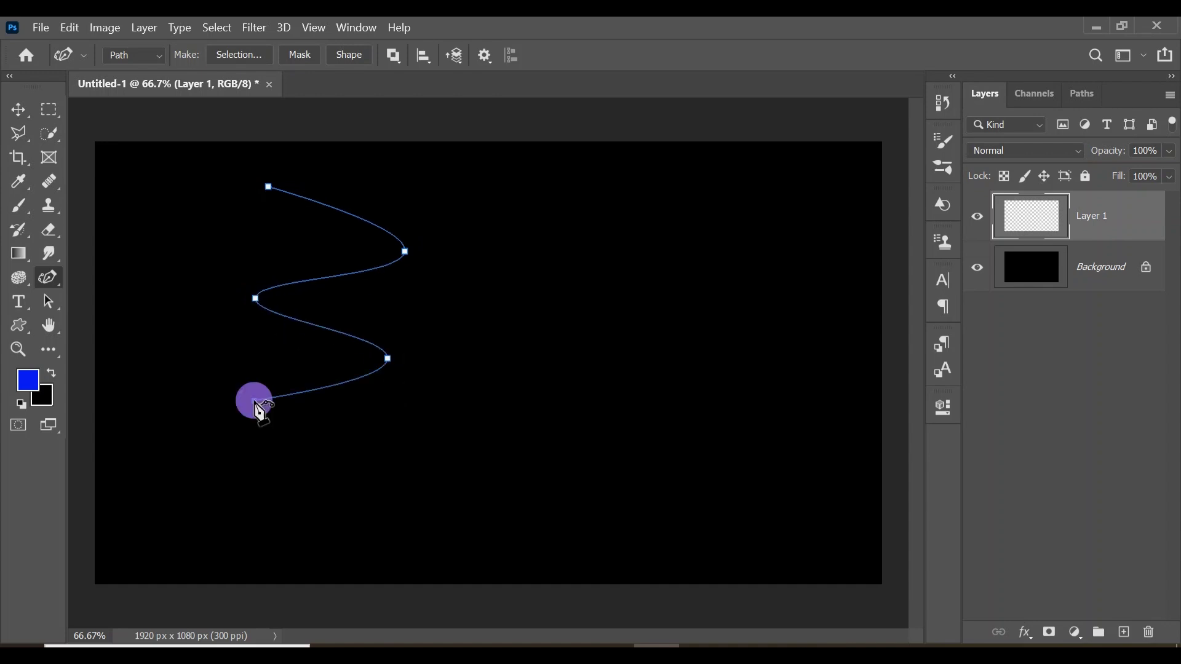
Stroke the wavy path with the Brush, leaving Simulate Pressure off.
{"action": "right_click", "coordinate": [341, 276]}
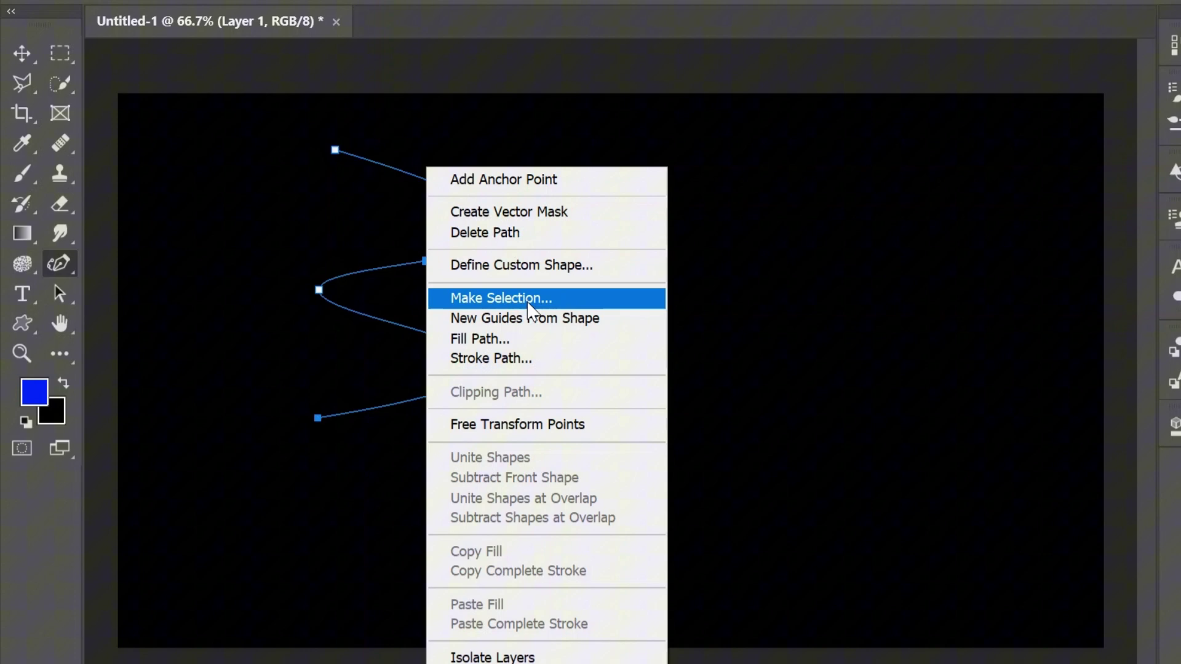
{"action": "left_click", "coordinate": [517, 359]}
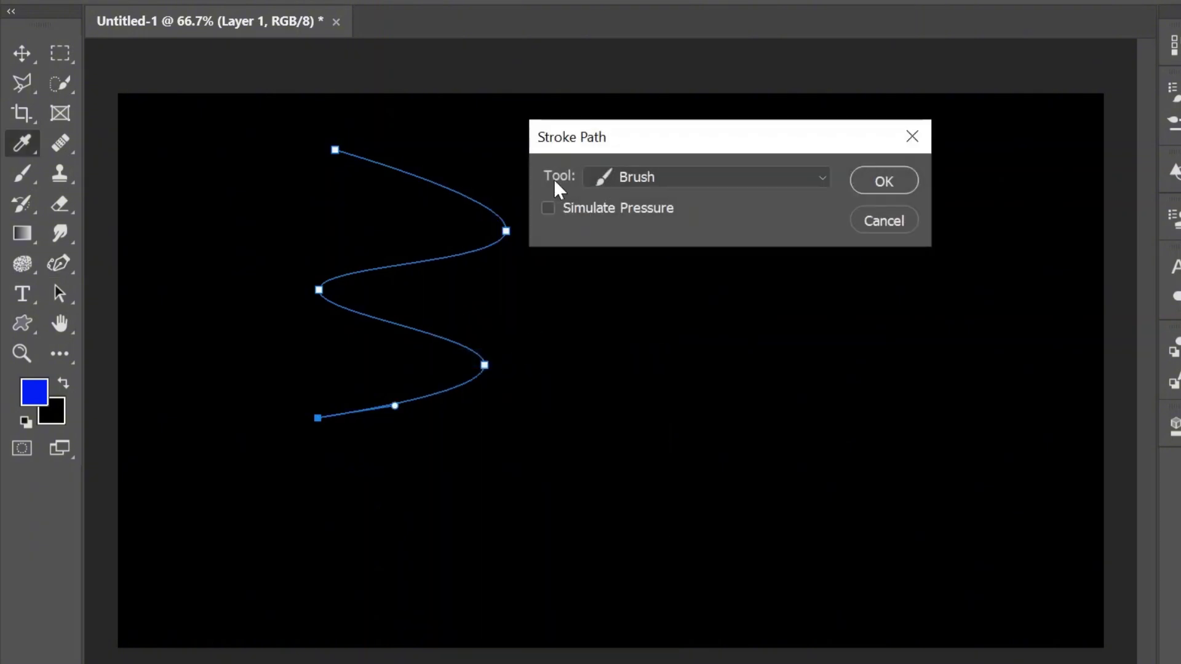
{"action": "left_click", "coordinate": [823, 176]}
{"action": "left_click", "coordinate": [769, 222]}
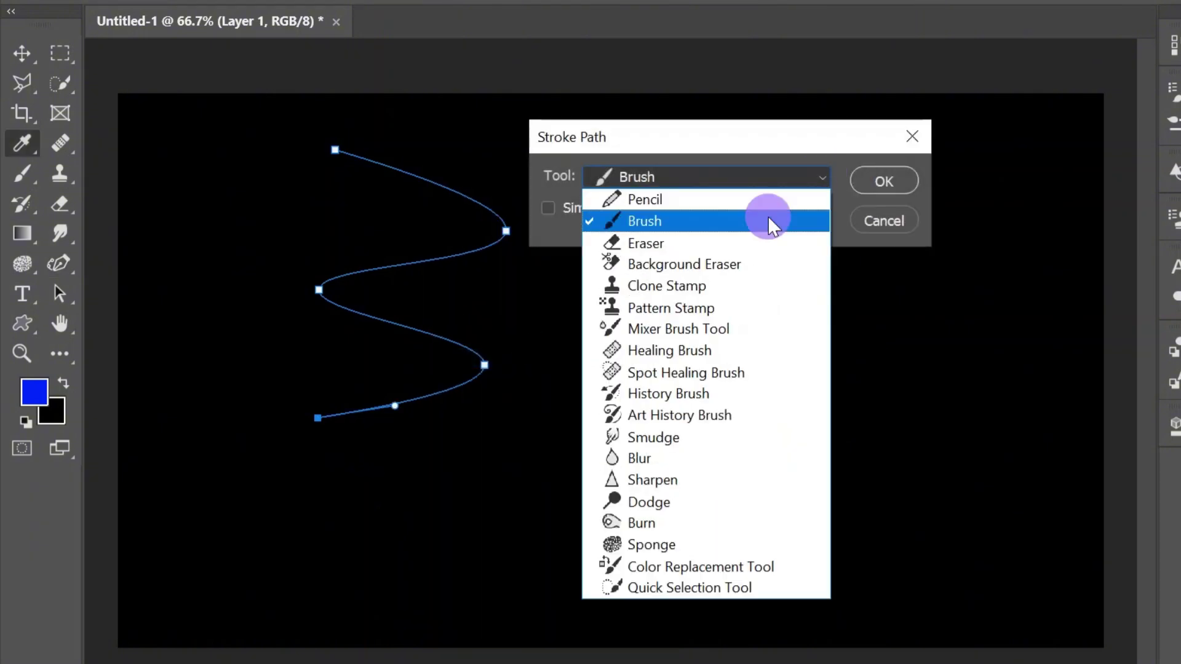
{"action": "left_click", "coordinate": [548, 209]}
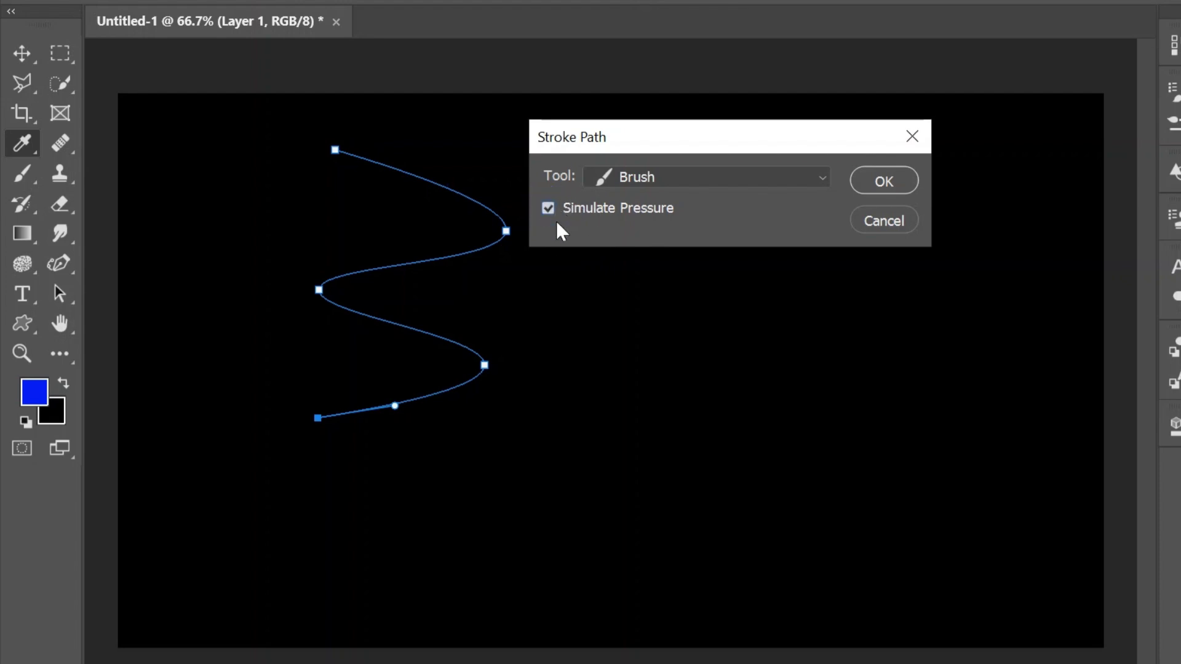
{"action": "left_click", "coordinate": [550, 211]}
{"action": "left_click", "coordinate": [902, 180]}
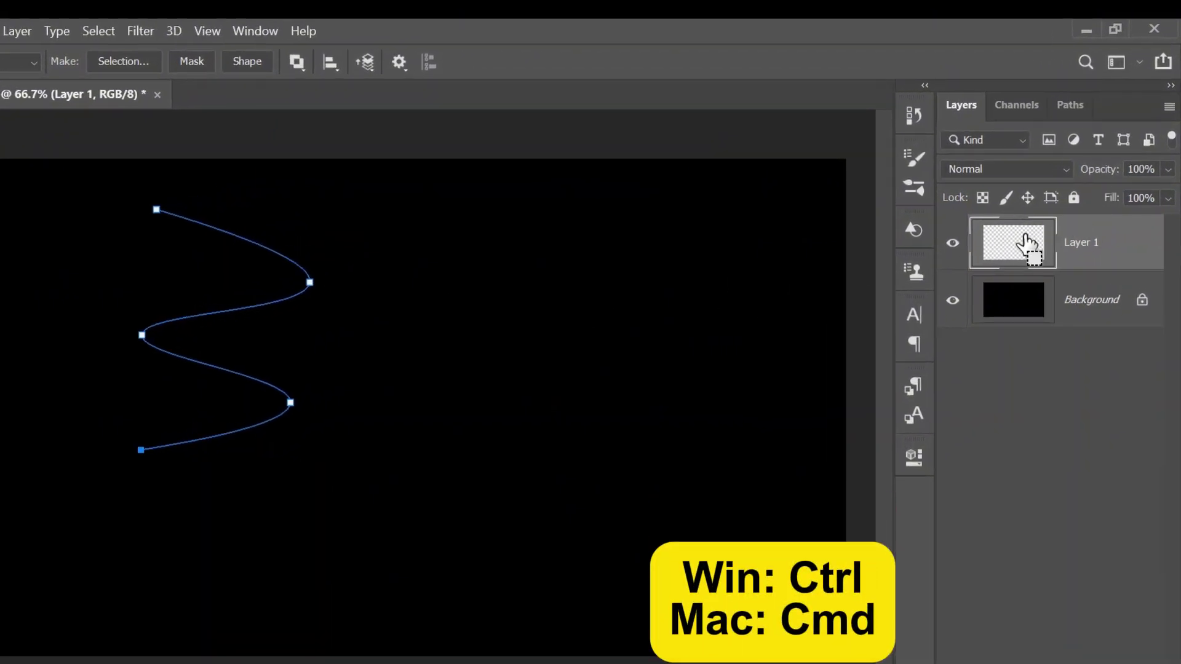
Load the stroked curve on Layer 1 as a selection and delete the path.
{"action": "left_click", "coordinate": [1026, 243], "text": "ctrl"}
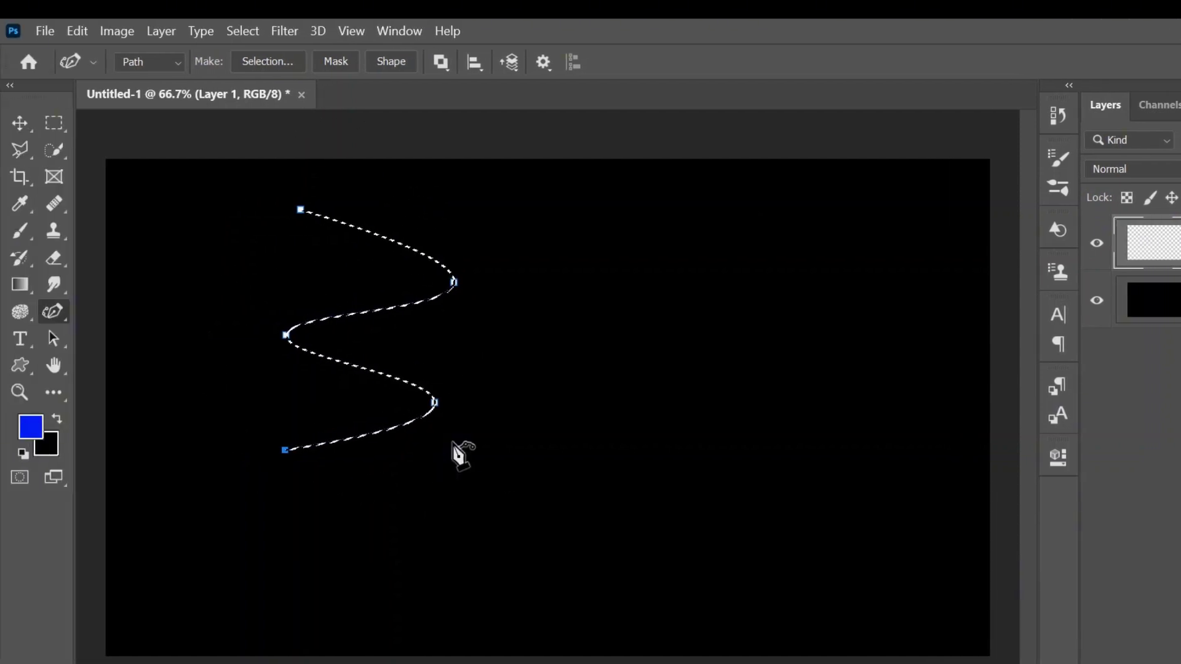
{"action": "right_click", "coordinate": [382, 308]}
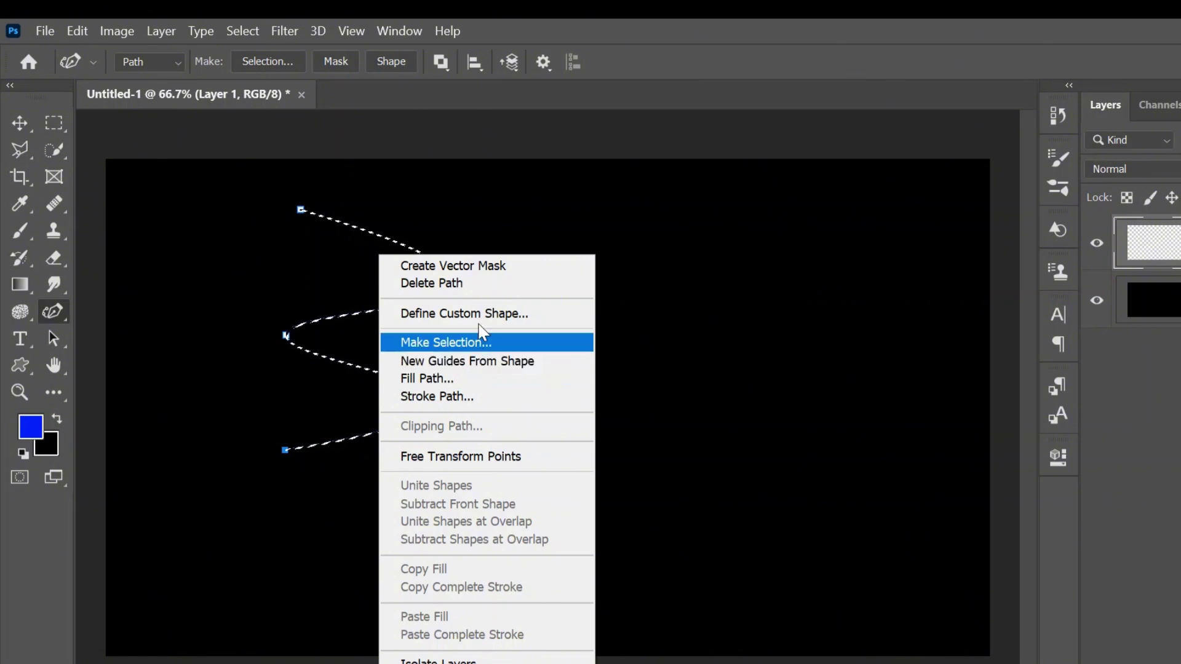
{"action": "left_click", "coordinate": [431, 283]}
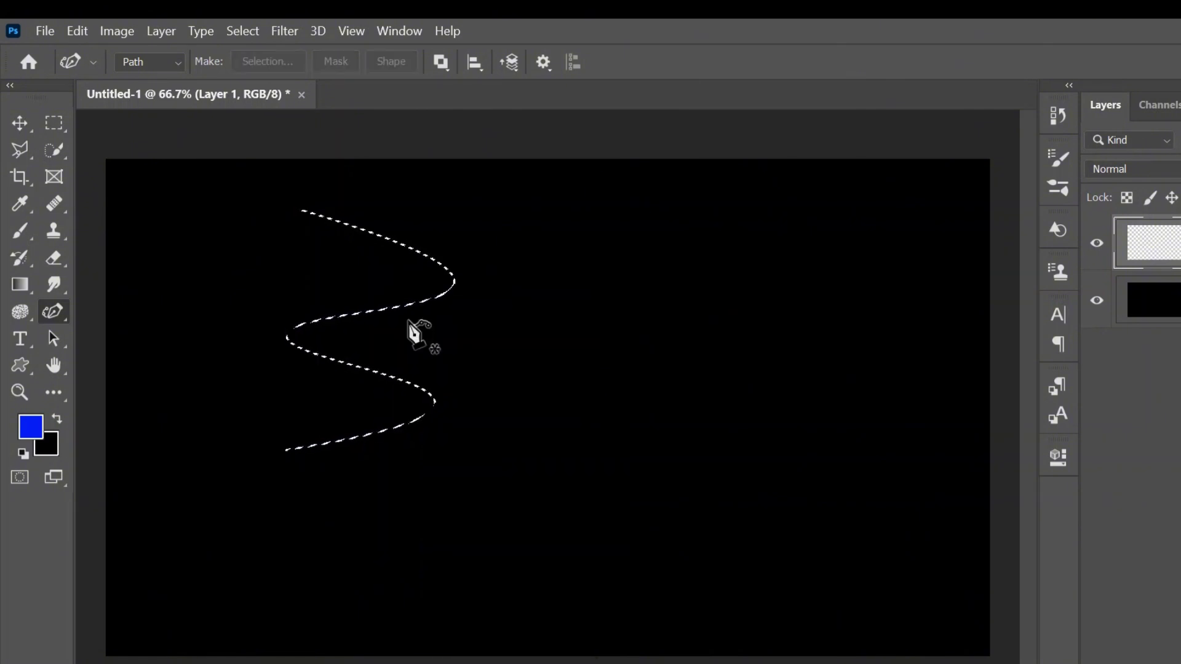
Define the selected curve as a brush preset named BILLBORG and clear the selection.
{"action": "left_click", "coordinate": [74, 32]}
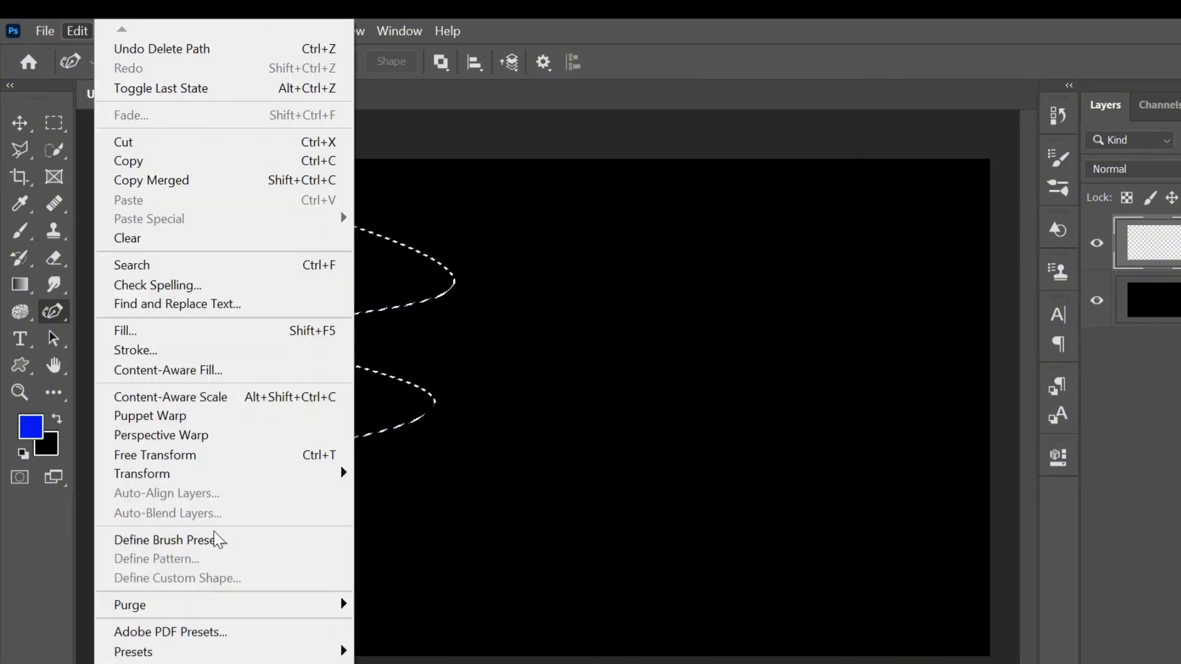
{"action": "left_click", "coordinate": [215, 540]}
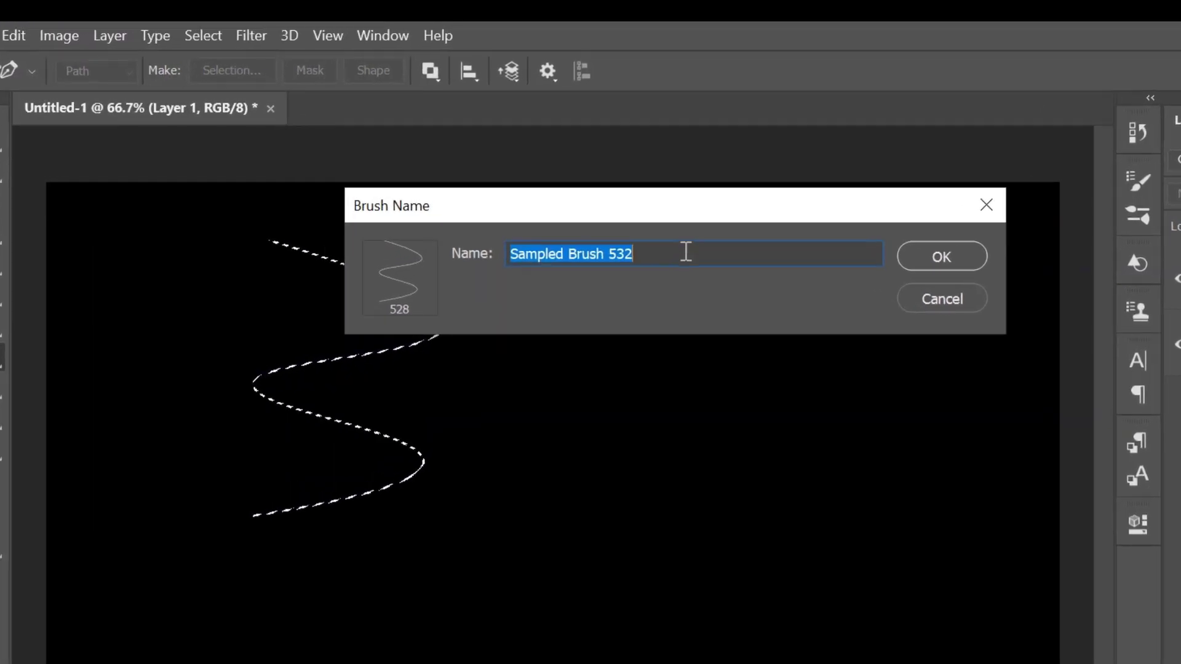
{"action": "left_click", "coordinate": [684, 253]}
{"action": "key", "text": "BackSpace"}
{"action": "key", "text": "BackSpace"}
{"action": "key", "text": "BackSpace"}
{"action": "key", "text": "BackSpace"}
{"action": "key", "text": "BackSpace"}
{"action": "key", "text": "BackSpace"}
{"action": "key", "text": "BackSpace"}
{"action": "key", "text": "BackSpace"}
{"action": "key", "text": "BackSpace"}
{"action": "key", "text": "BackSpace"}
{"action": "key", "text": "BackSpace"}
{"action": "key", "text": "BackSpace"}
{"action": "key", "text": "BackSpace"}
{"action": "key", "text": "BackSpace"}
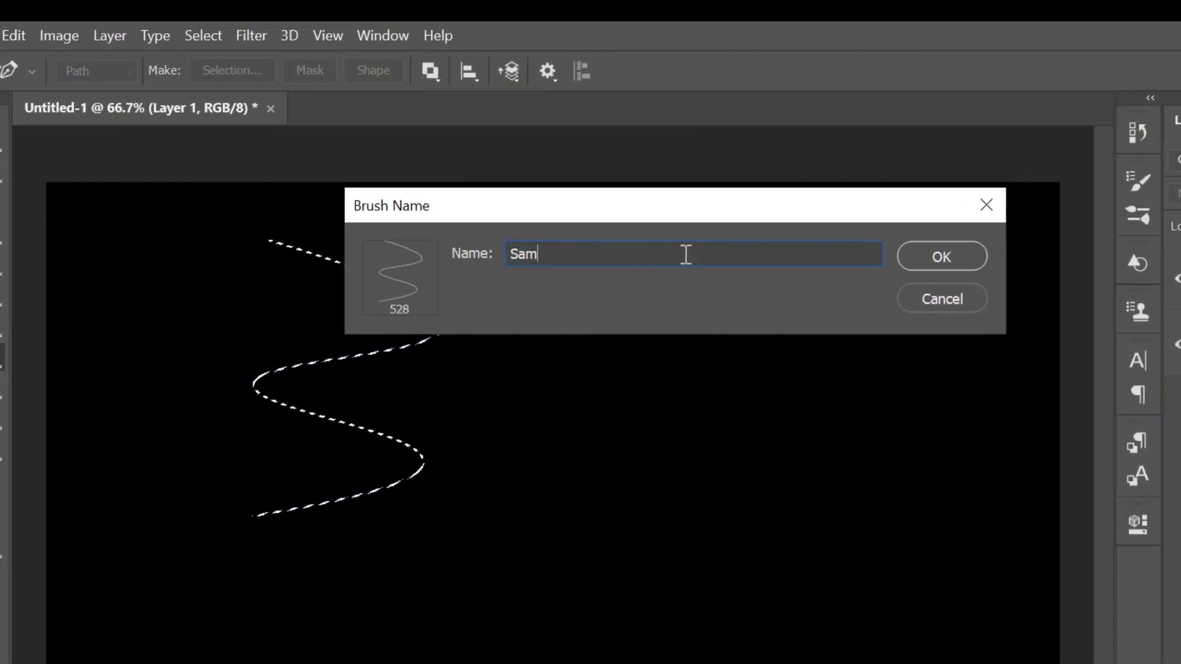
{"action": "key", "text": "BackSpace"}
{"action": "key", "text": "BackSpace"}
{"action": "key", "text": "BackSpace"}
{"action": "type", "text": "BILLBORG"}
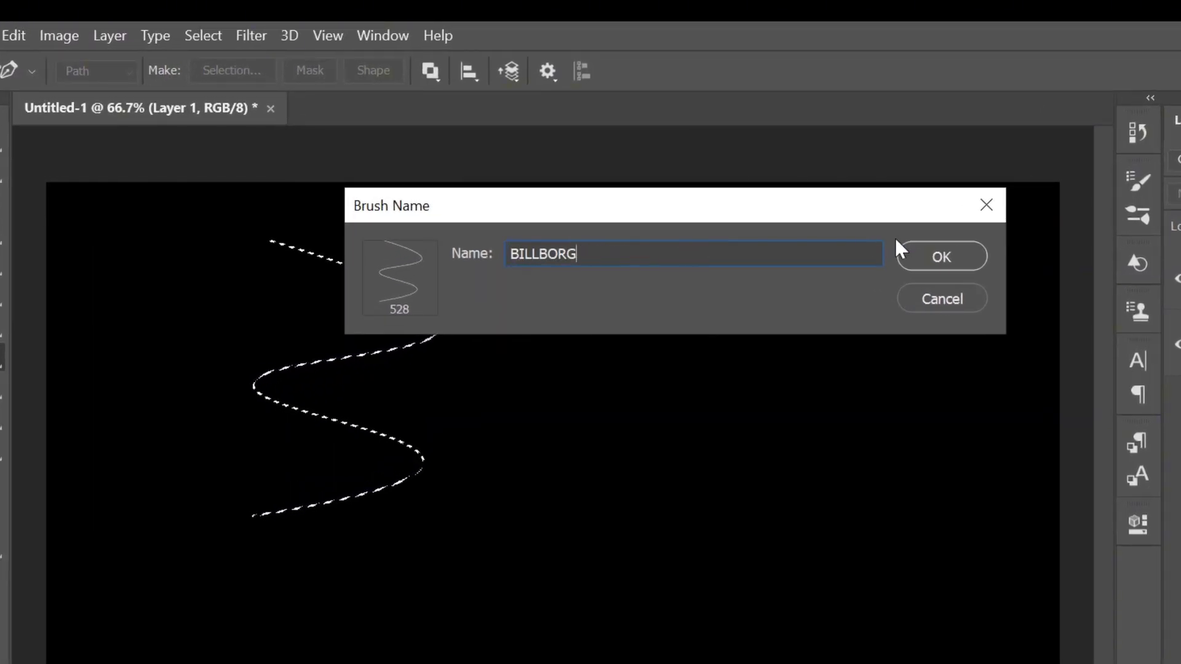
{"action": "left_click", "coordinate": [910, 256]}
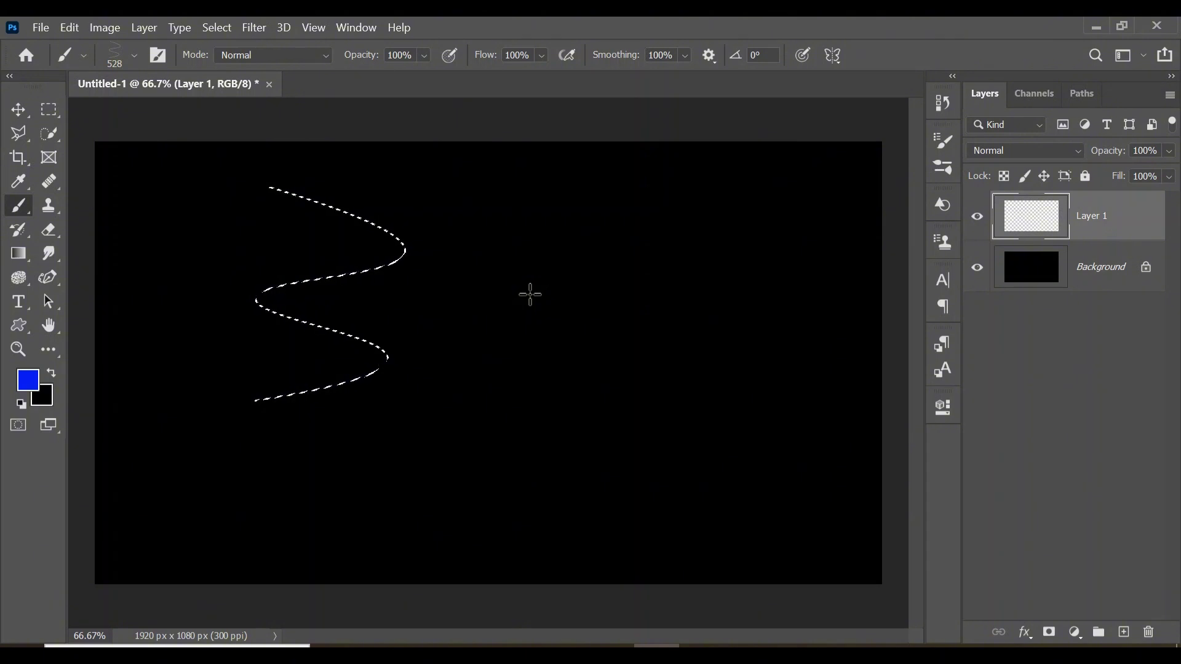
{"action": "key", "text": "Return"}
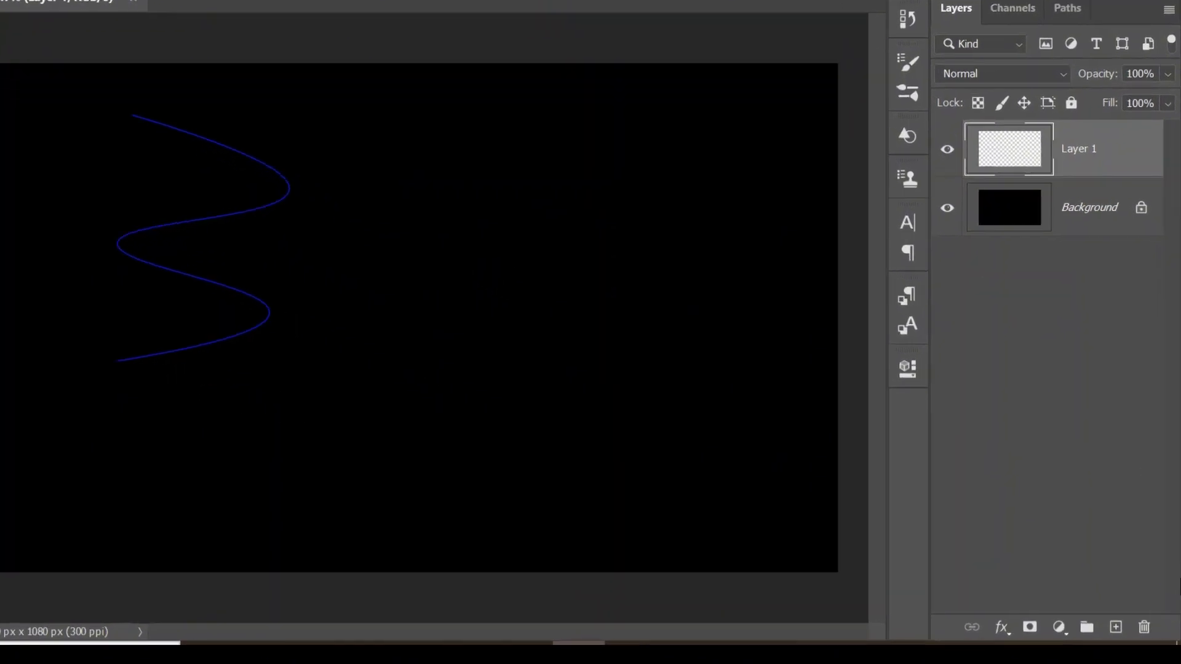
Add a new empty layer and delete Layer 1 with the original curve.
{"action": "left_click", "coordinate": [1115, 627]}
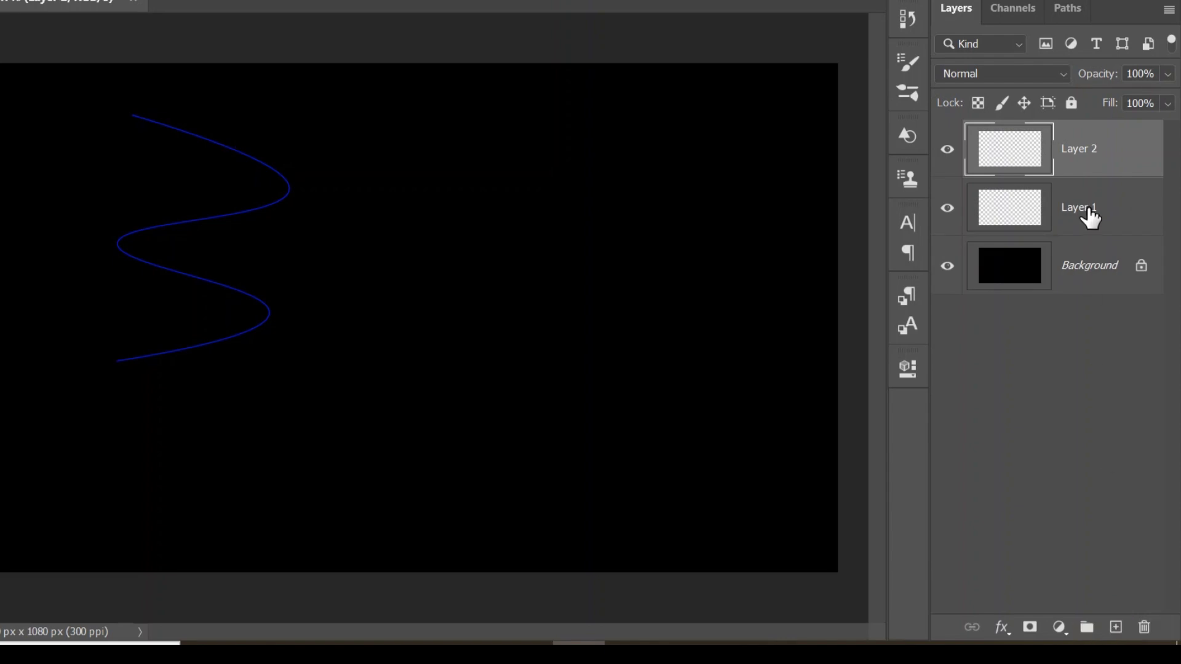
{"action": "left_click", "coordinate": [1090, 218]}
{"action": "key", "text": "Delete"}
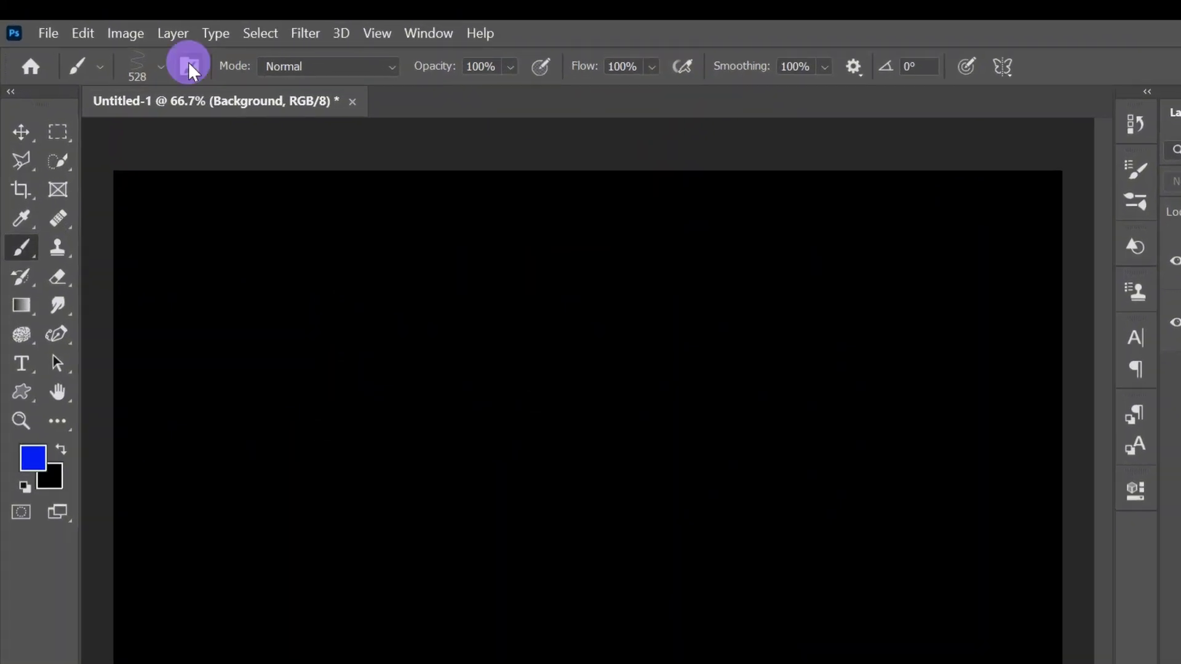
Set the brush tip spacing to 2% and enable Shape Dynamics with the angle jitter control set to Fade.
{"action": "left_click", "coordinate": [189, 63]}
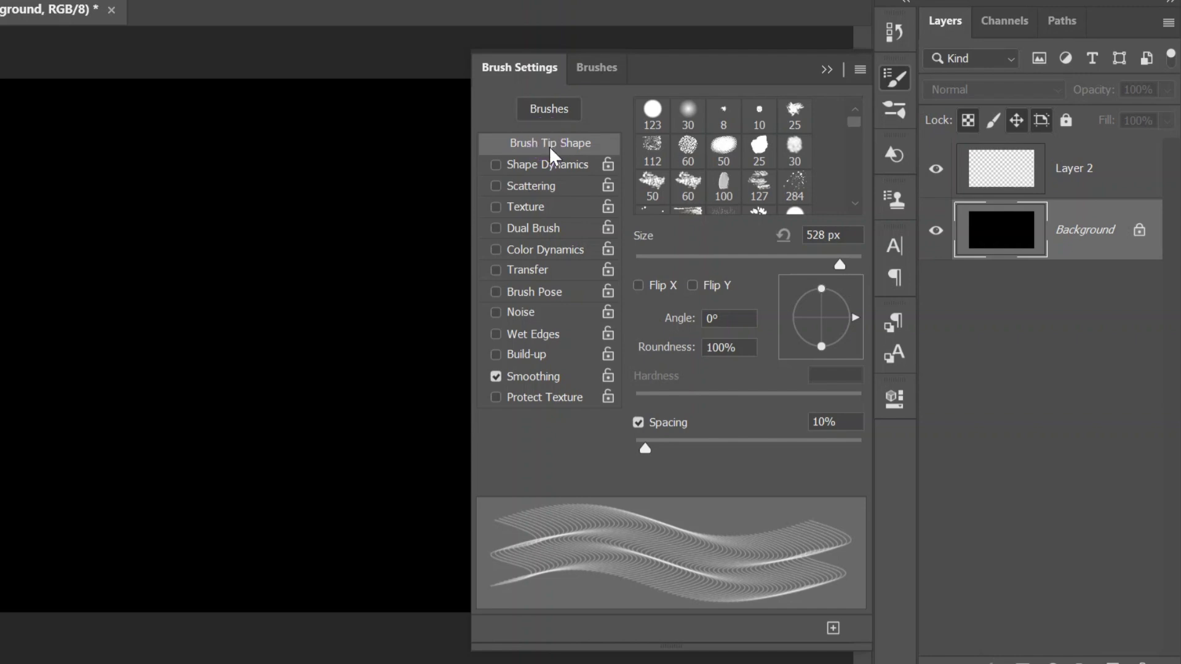
{"action": "left_click_drag", "start_coordinate": [648, 449], "coordinate": [637, 448]}
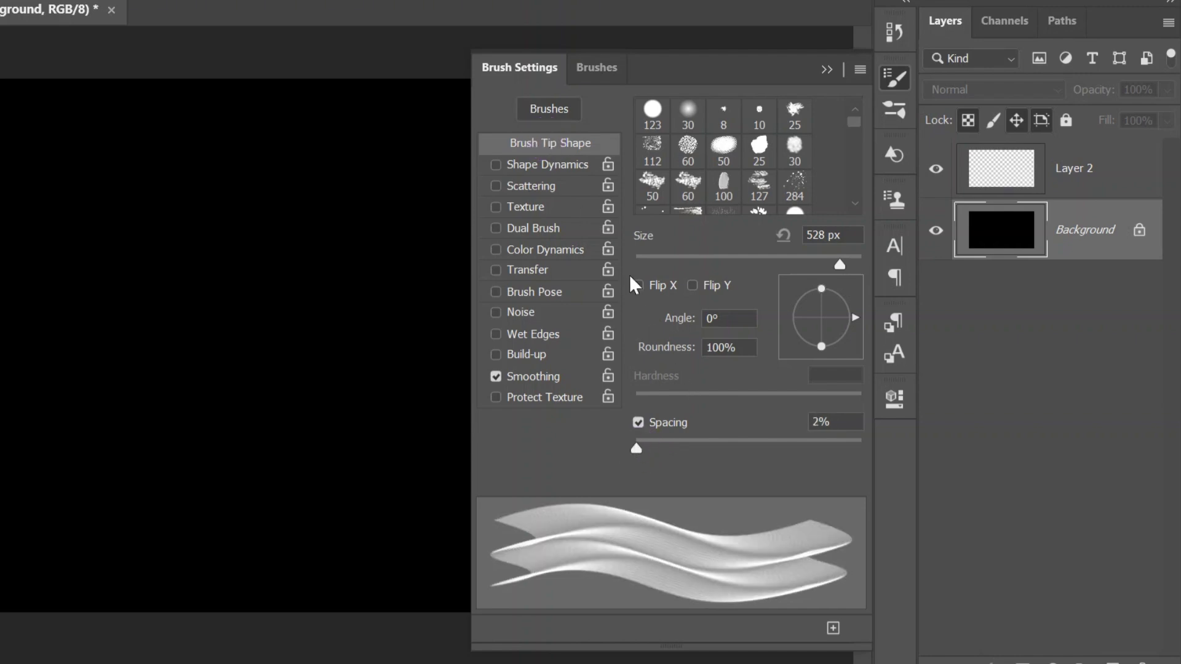
{"action": "left_click", "coordinate": [544, 165]}
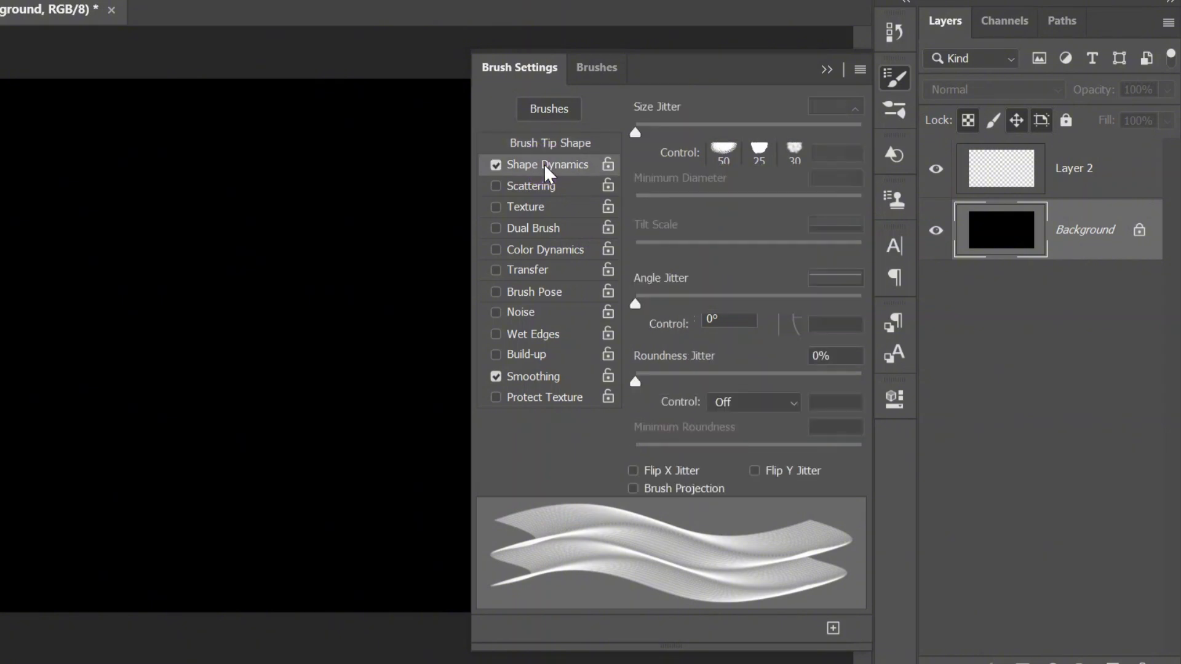
{"action": "left_click", "coordinate": [791, 322]}
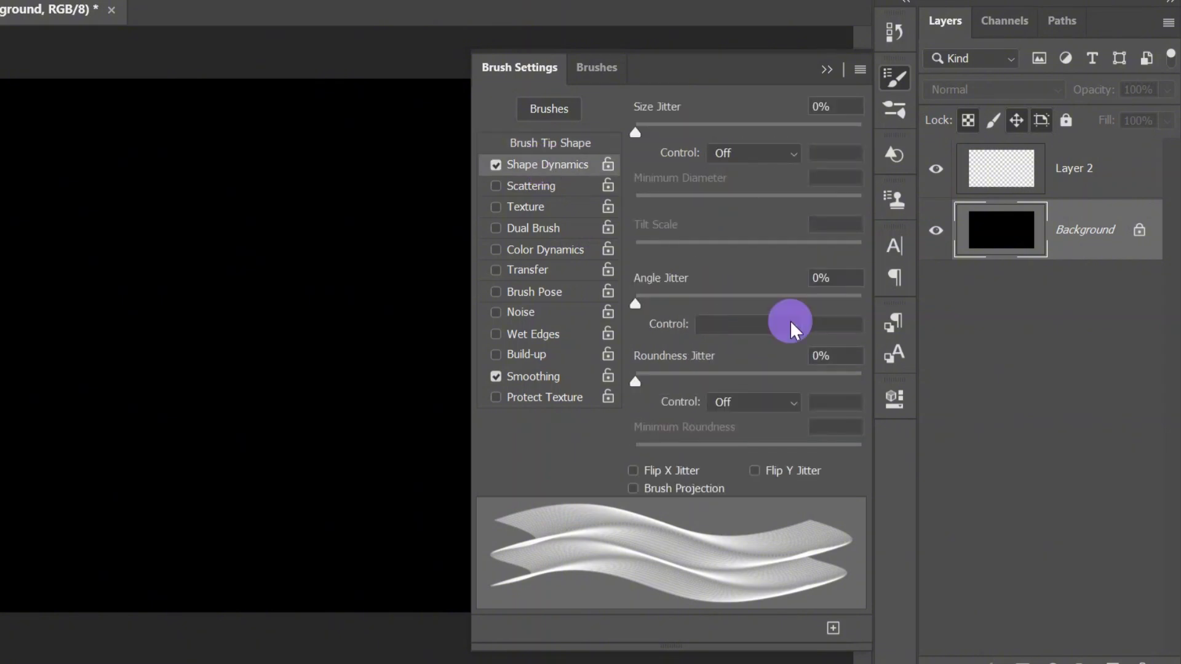
{"action": "left_click", "coordinate": [784, 360]}
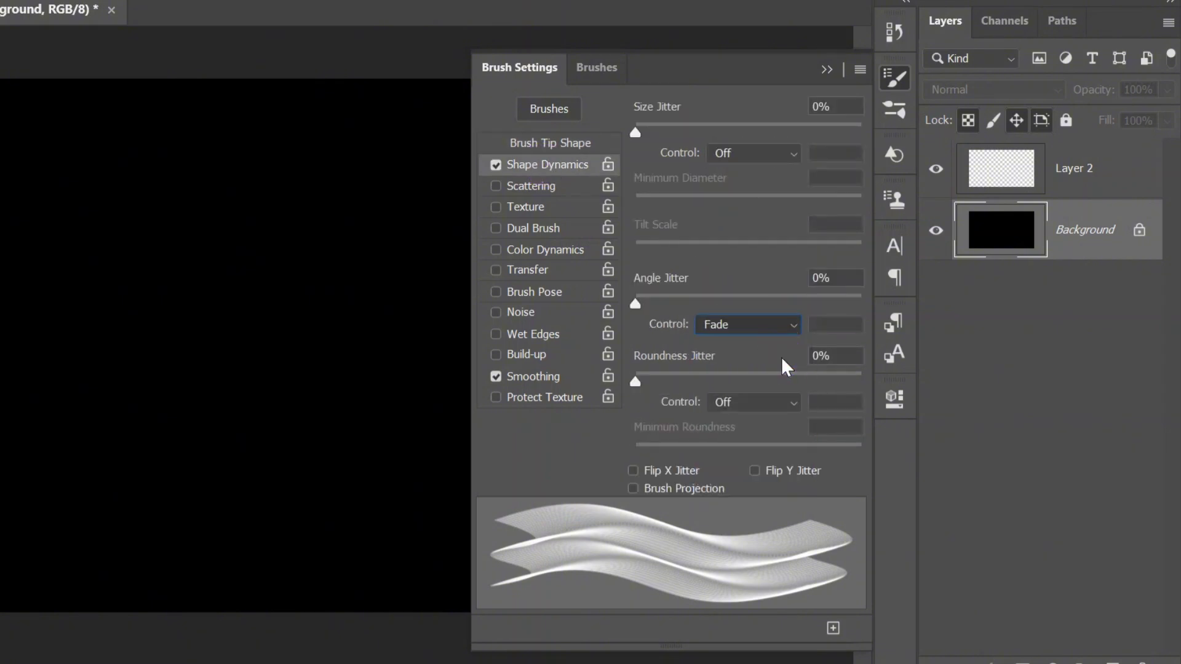
Make Layer 2 the active layer and set the brush's angle fade length to 400.
{"action": "key", "text": "alt+bracketright"}
{"action": "left_click", "coordinate": [850, 329]}
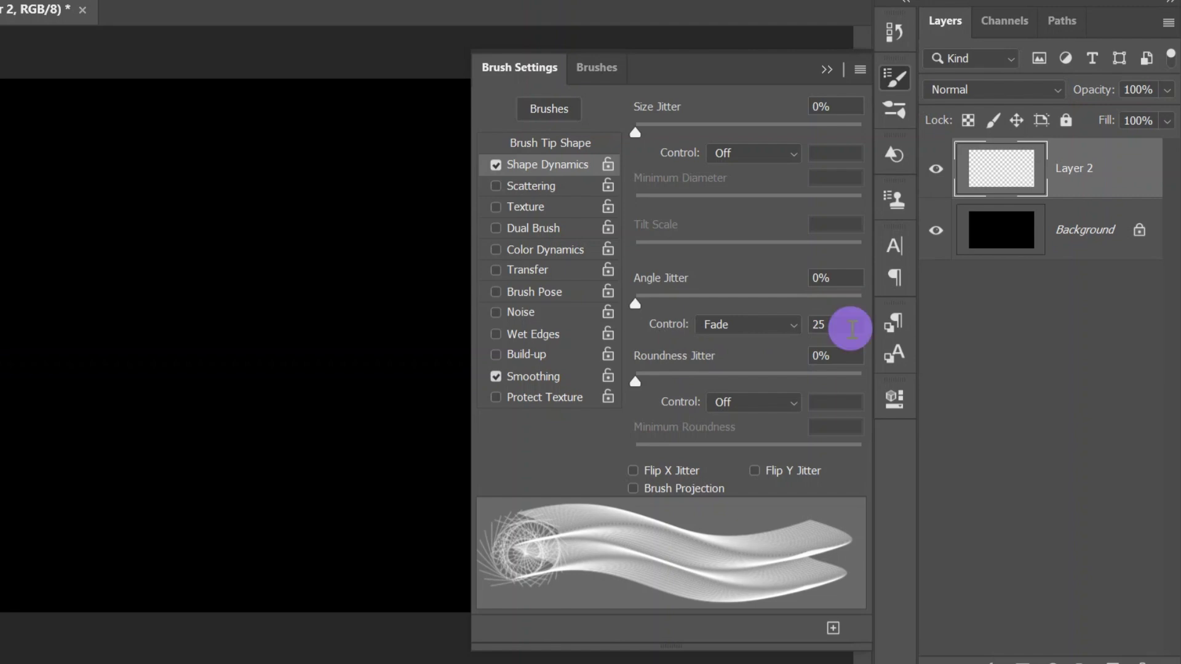
{"action": "key", "text": "BackSpace"}
{"action": "key", "text": "BackSpace"}
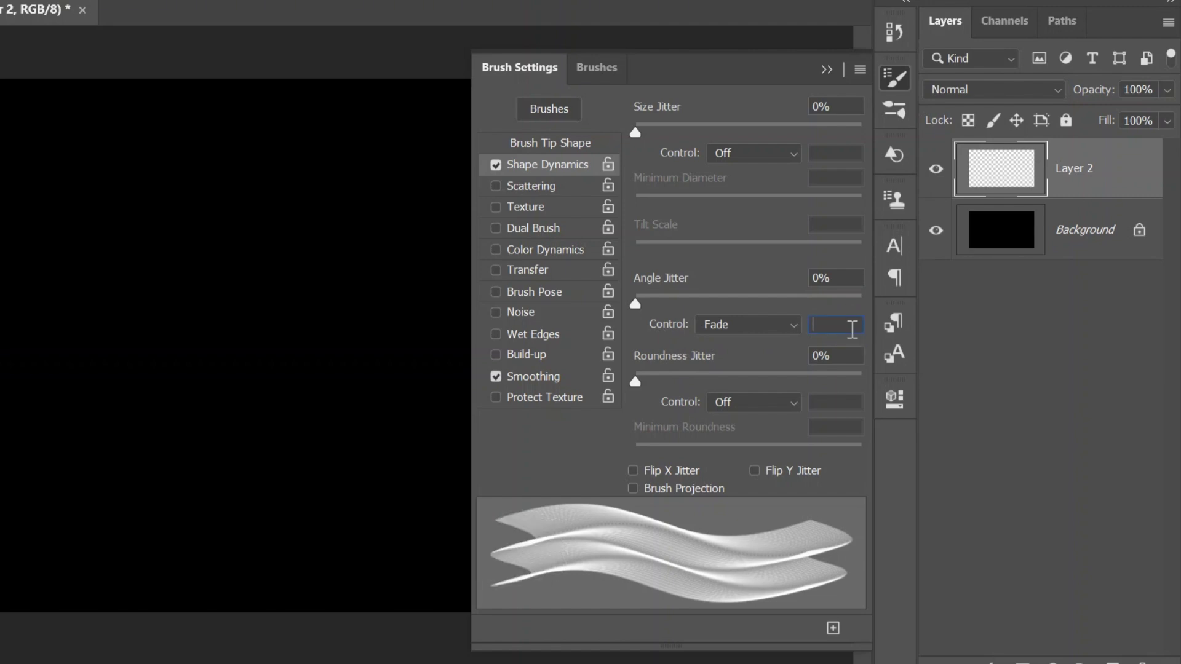
{"action": "type", "text": "400"}
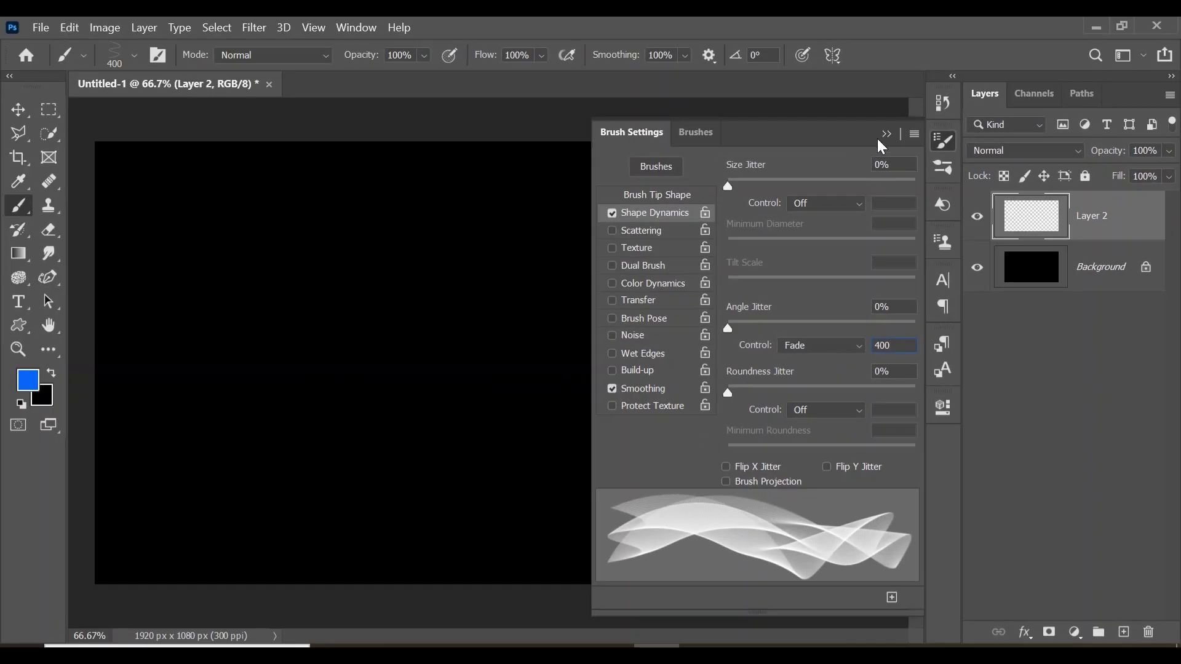
{"action": "left_click", "coordinate": [887, 133]}
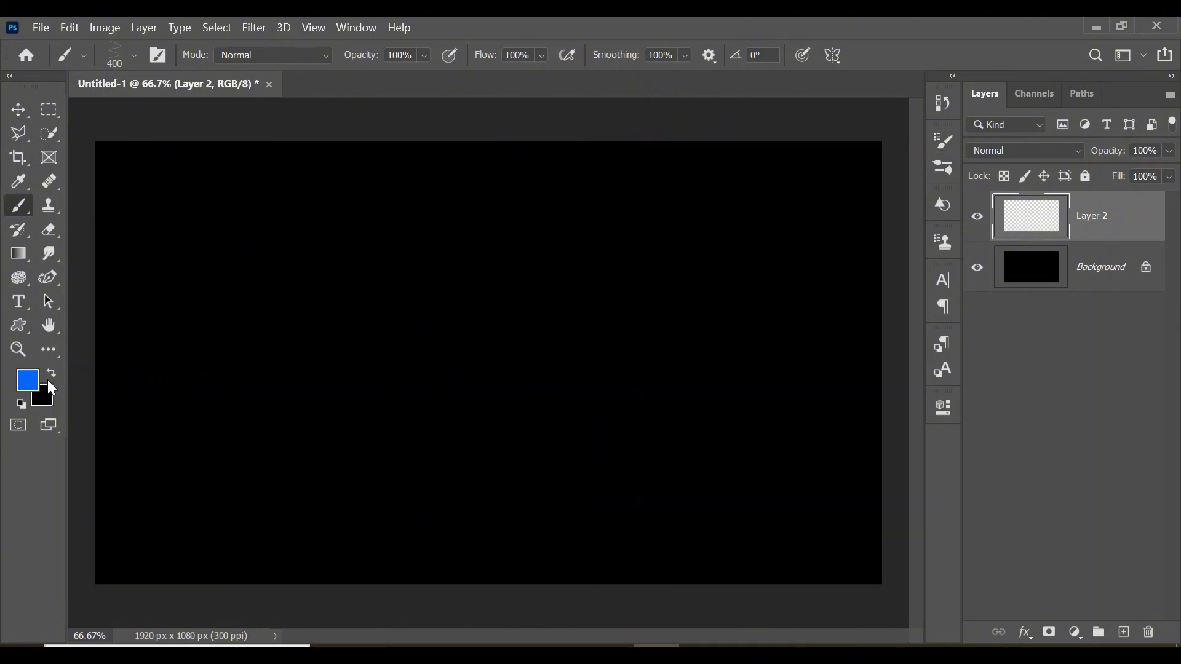
Set the foreground color to the lighter blue 007eff.
{"action": "left_click", "coordinate": [36, 384]}
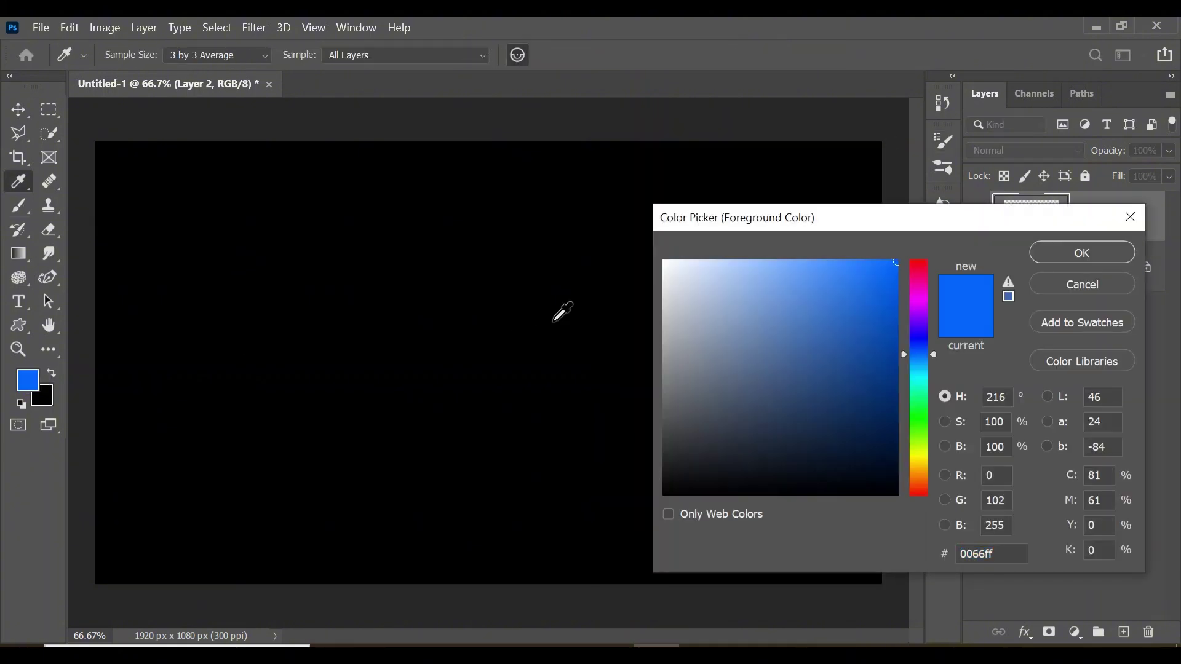
{"action": "left_click_drag", "start_coordinate": [927, 352], "coordinate": [932, 357]}
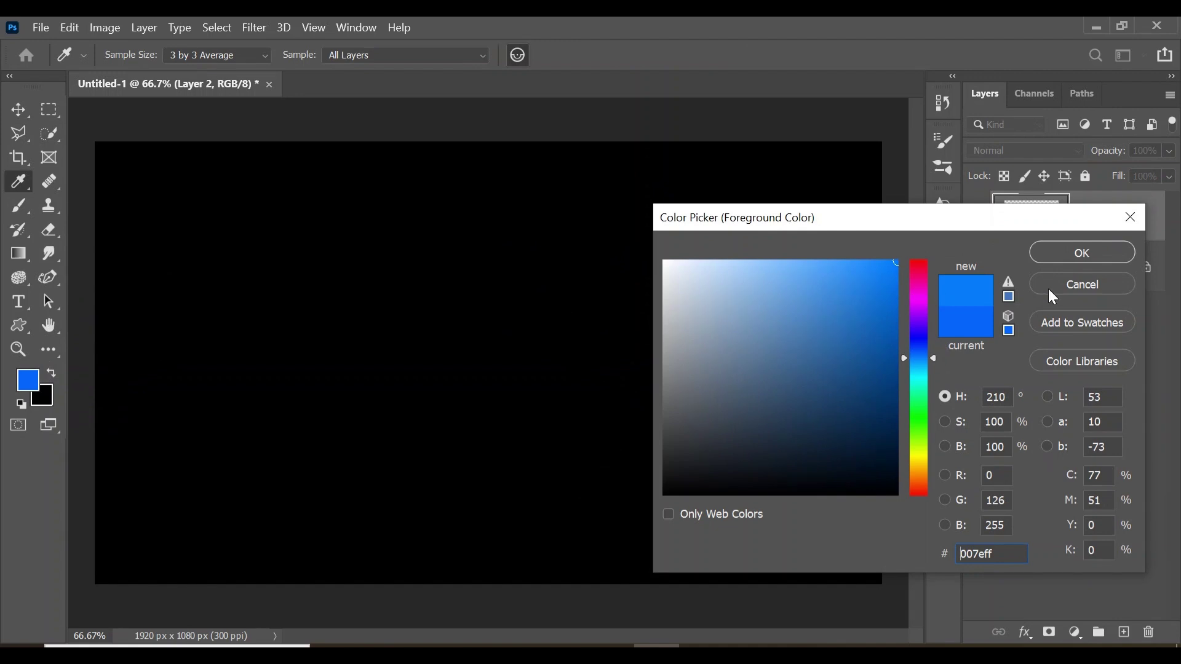
{"action": "left_click", "coordinate": [1102, 252]}
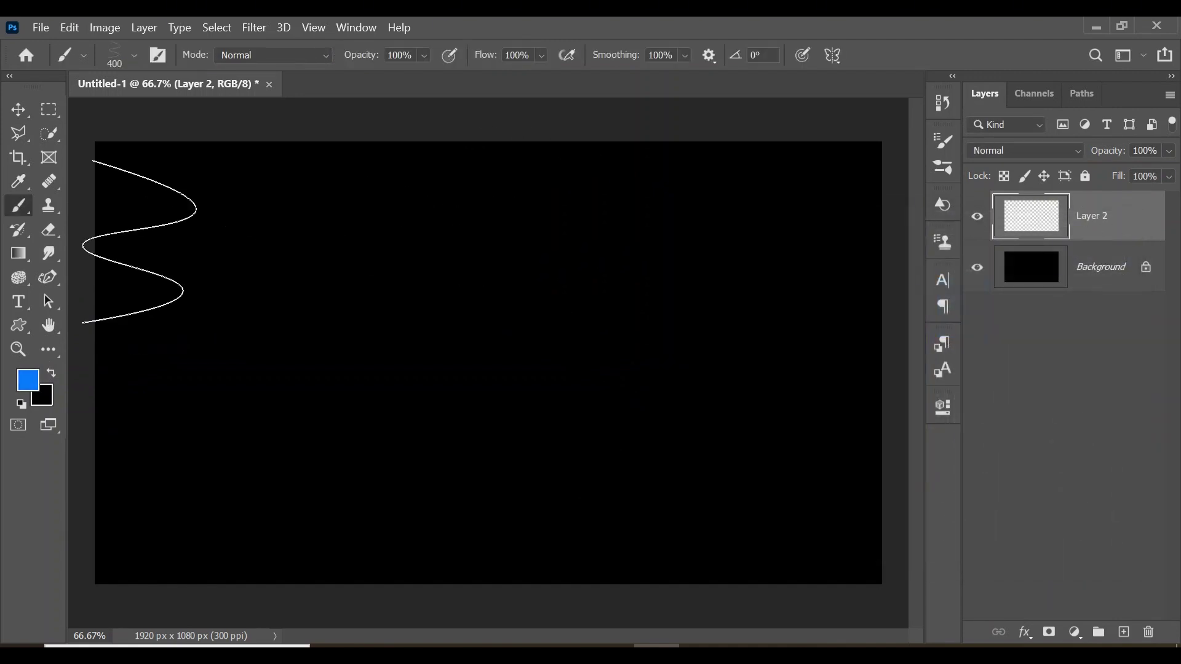
Set the brush size to 600 px and paint one horizontal stroke across the upper part of the canvas.
{"action": "key", "text": "bracketright"}
{"action": "key", "text": "bracketright"}
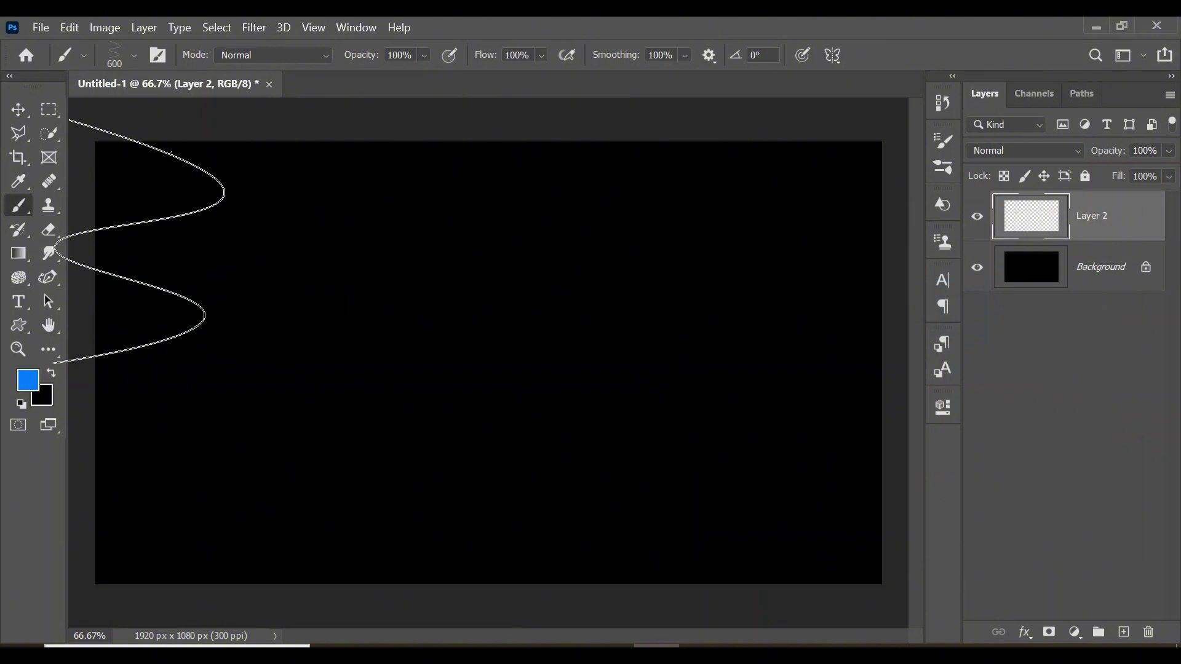
{"action": "key", "text": "bracketleft"}
{"action": "key", "text": "bracketleft"}
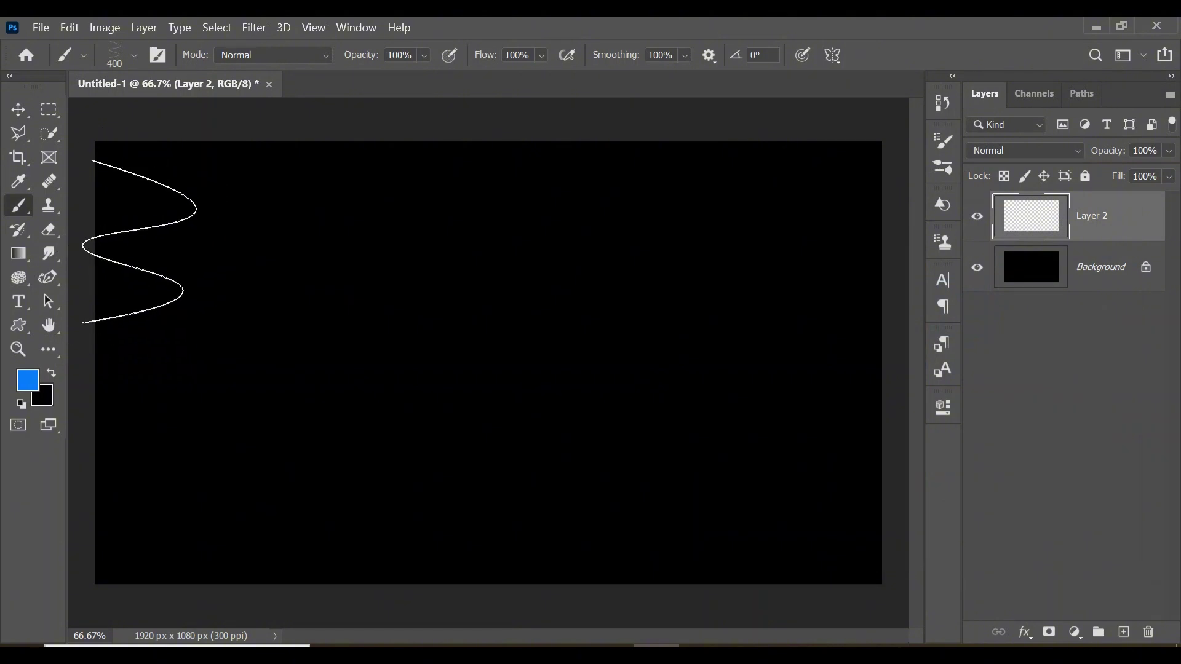
{"action": "key", "text": "bracketright"}
{"action": "key", "text": "bracketright"}
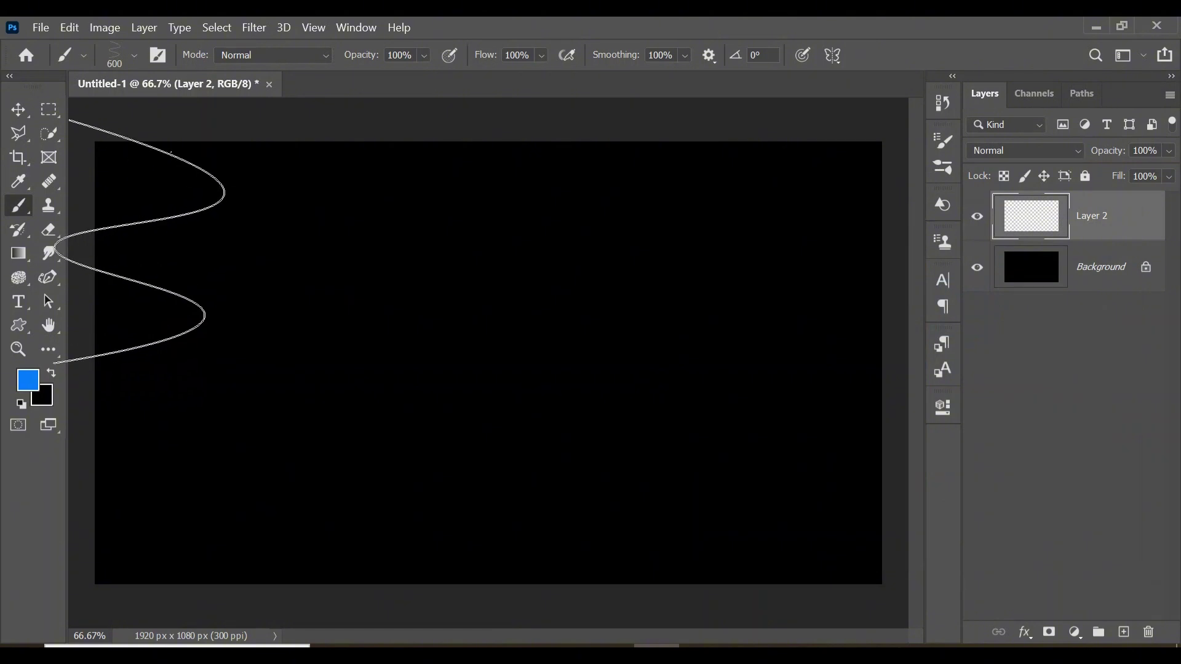
{"action": "mouse_move", "coordinate": [139, 241]}
{"action": "left_mouse_down"}
{"action": "mouse_move", "coordinate": [602, 269]}
{"action": "mouse_move", "coordinate": [847, 240]}
{"action": "mouse_move", "coordinate": [1057, 236]}
{"action": "left_mouse_up"}
Reduce the brush size to 400 px and paint a stroke across the full width of the canvas's lower part.
{"action": "key", "text": "bracketleft"}
{"action": "key", "text": "bracketleft"}
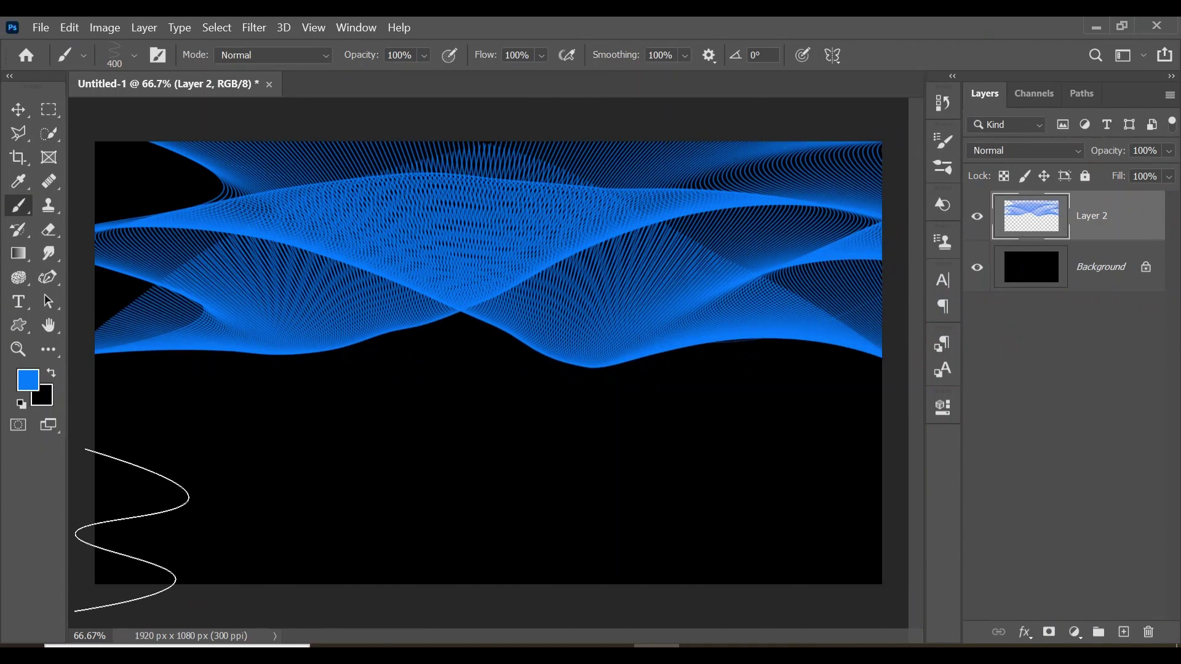
{"action": "mouse_move", "coordinate": [134, 529]}
{"action": "left_mouse_down"}
{"action": "mouse_move", "coordinate": [476, 495]}
{"action": "mouse_move", "coordinate": [612, 518]}
{"action": "mouse_move", "coordinate": [788, 524]}
{"action": "mouse_move", "coordinate": [985, 504]}
{"action": "mouse_move", "coordinate": [1091, 509]}
{"action": "left_mouse_up"}
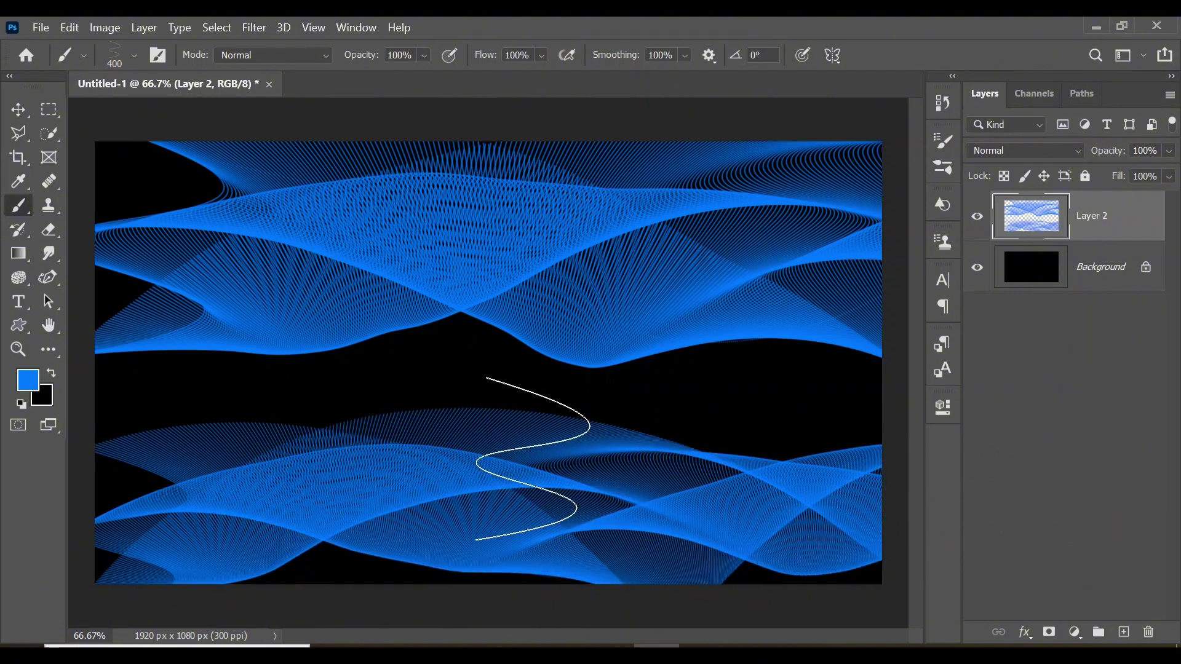
Reduce the brush size to 125 px and paint a stroke through the black gap between the two line patterns.
{"action": "key", "text": "bracketleft"}
{"action": "key", "text": "bracketleft"}
{"action": "key", "text": "bracketleft"}
{"action": "key", "text": "bracketleft"}
{"action": "key", "text": "bracketleft"}
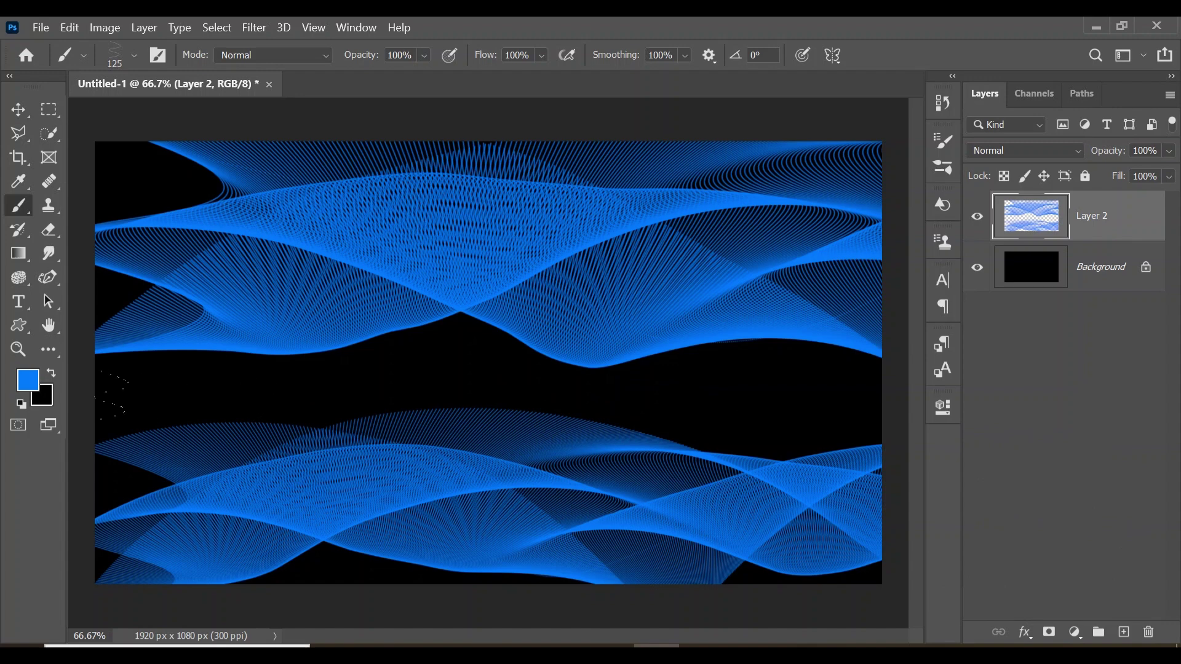
{"action": "mouse_move", "coordinate": [112, 394]}
{"action": "left_mouse_down"}
{"action": "mouse_move", "coordinate": [807, 390]}
{"action": "mouse_move", "coordinate": [1059, 416]}
{"action": "left_mouse_up"}
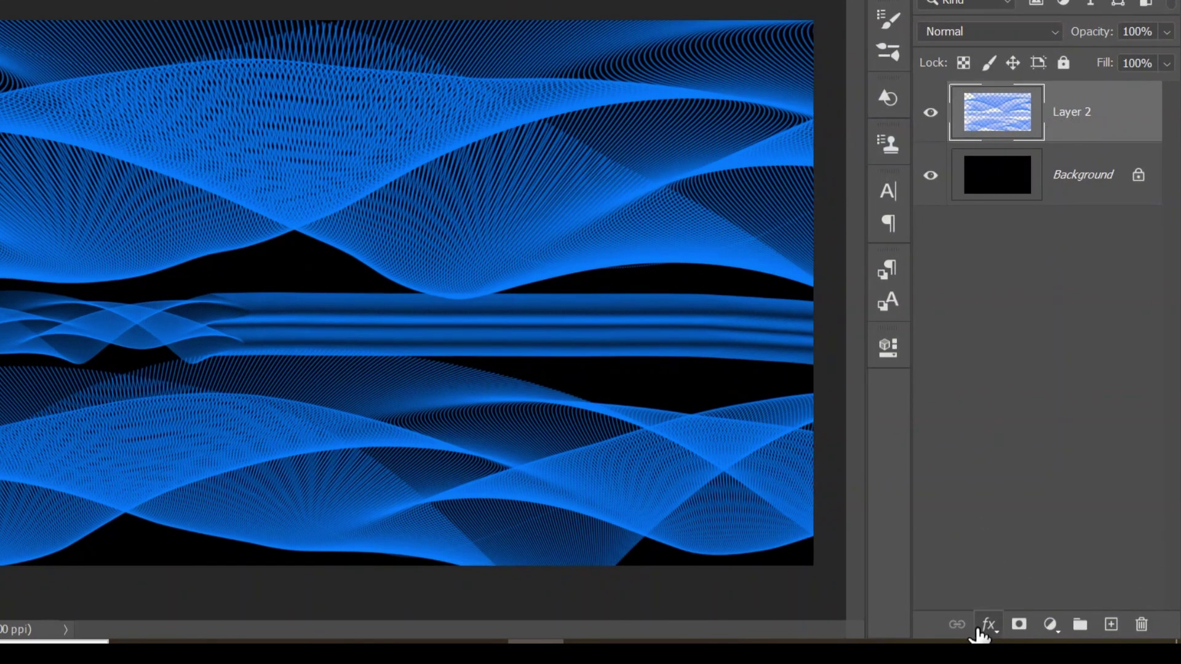
Add a Gradient Overlay style to Layer 2, keeping the artwork in view beside the style settings.
{"action": "left_click", "coordinate": [986, 625]}
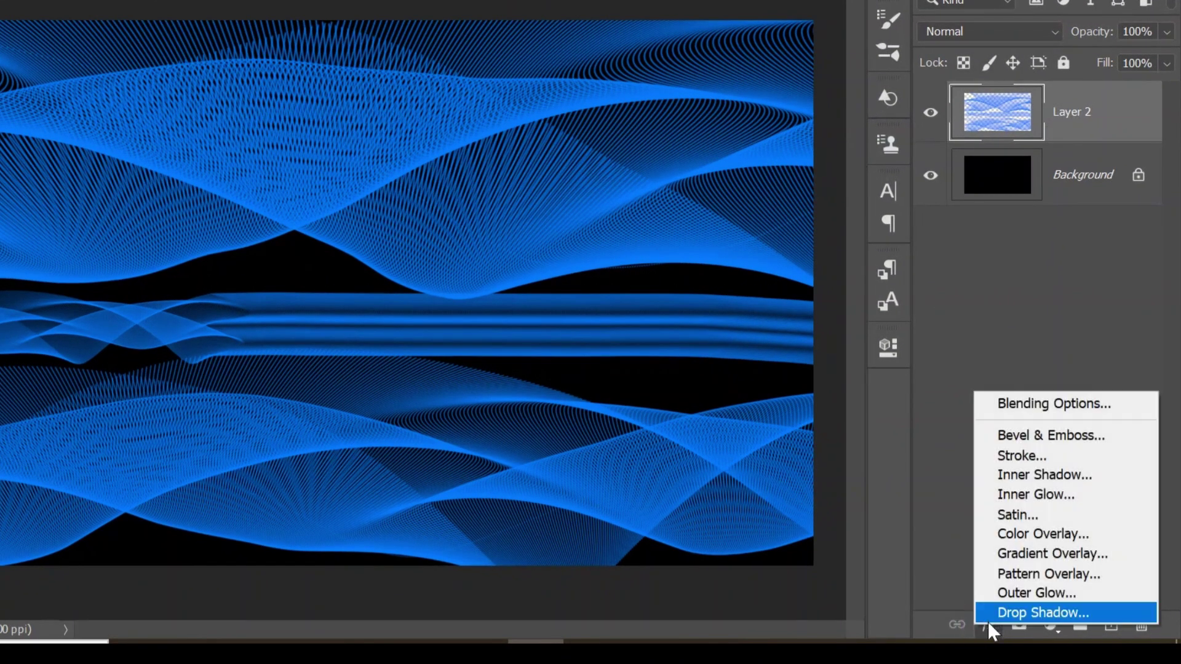
{"action": "left_click", "coordinate": [1045, 553]}
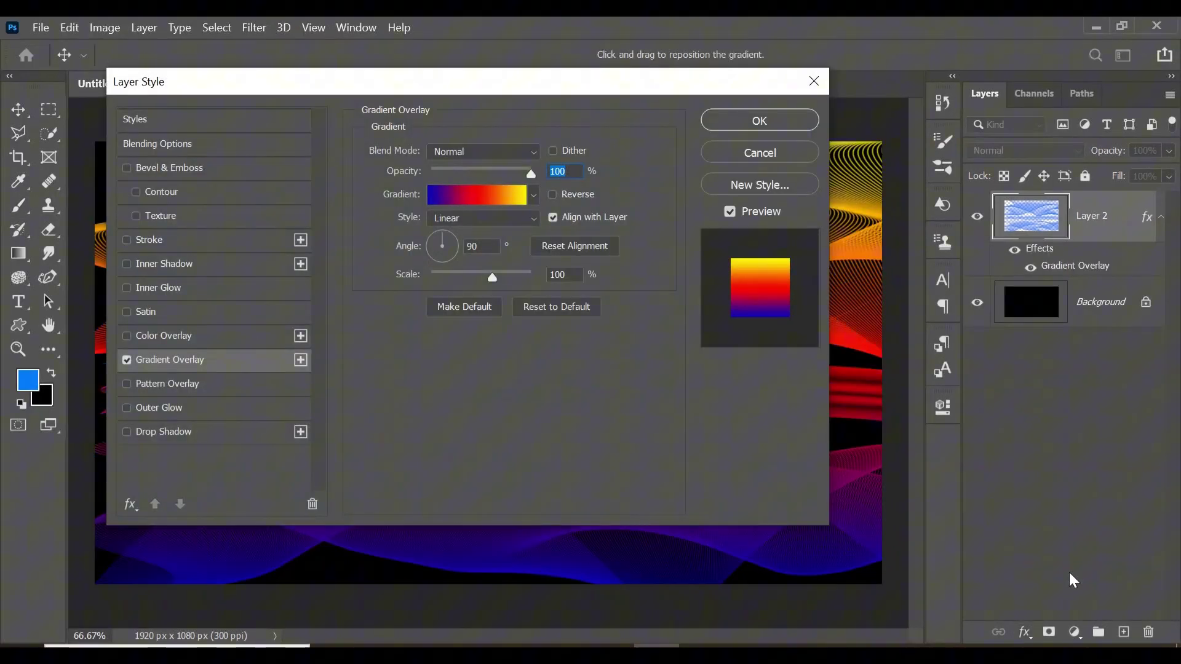
{"action": "left_click_drag", "start_coordinate": [469, 82], "coordinate": [993, 86]}
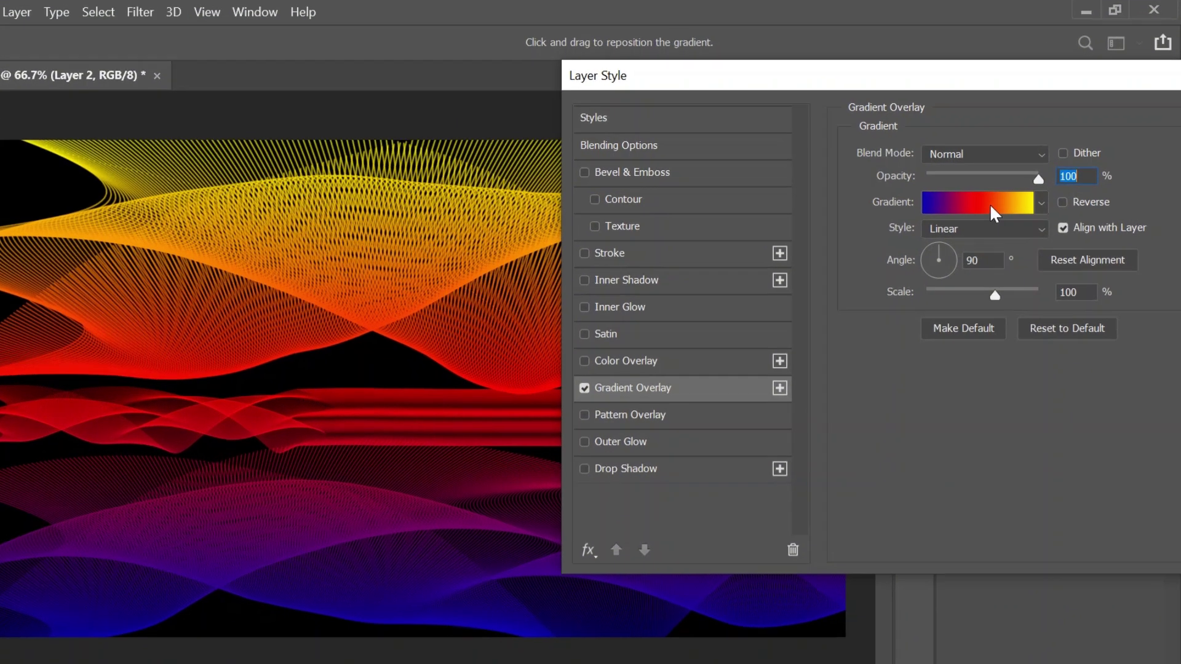
Try several Golden Gradient Map presets on the overlay, including Red, Green and Spectrum, and settle on Blue, Red, Yellow.
{"action": "left_click", "coordinate": [1011, 199]}
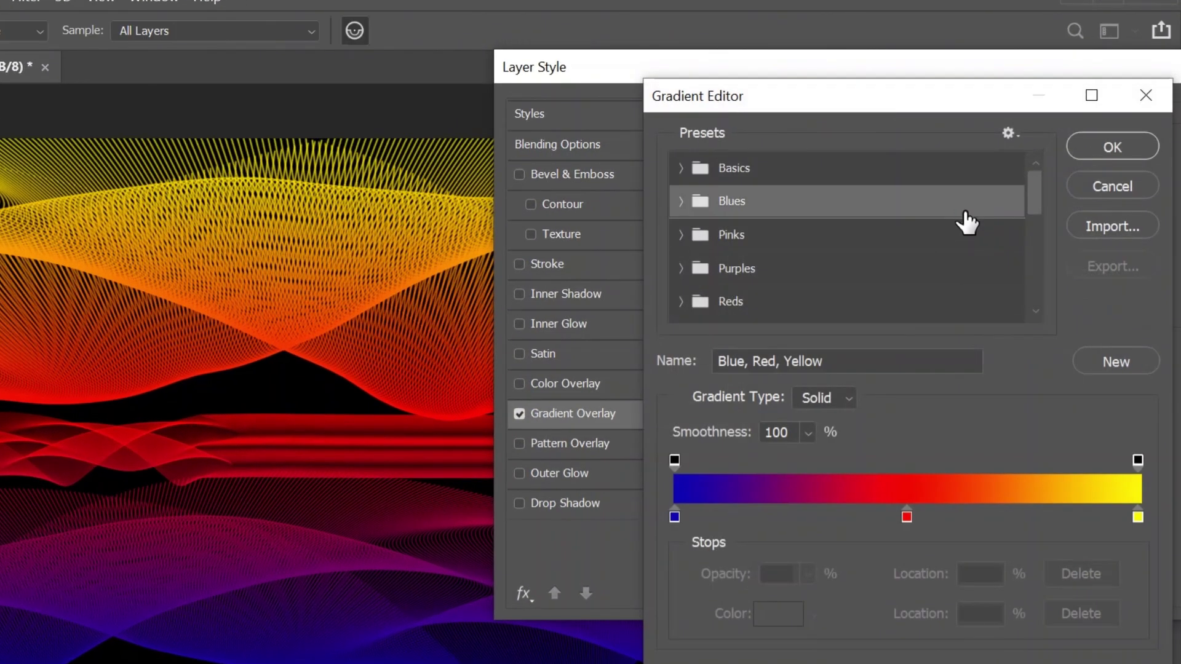
{"action": "left_click_drag", "start_coordinate": [1028, 185], "coordinate": [1058, 290]}
{"action": "left_click", "coordinate": [680, 271]}
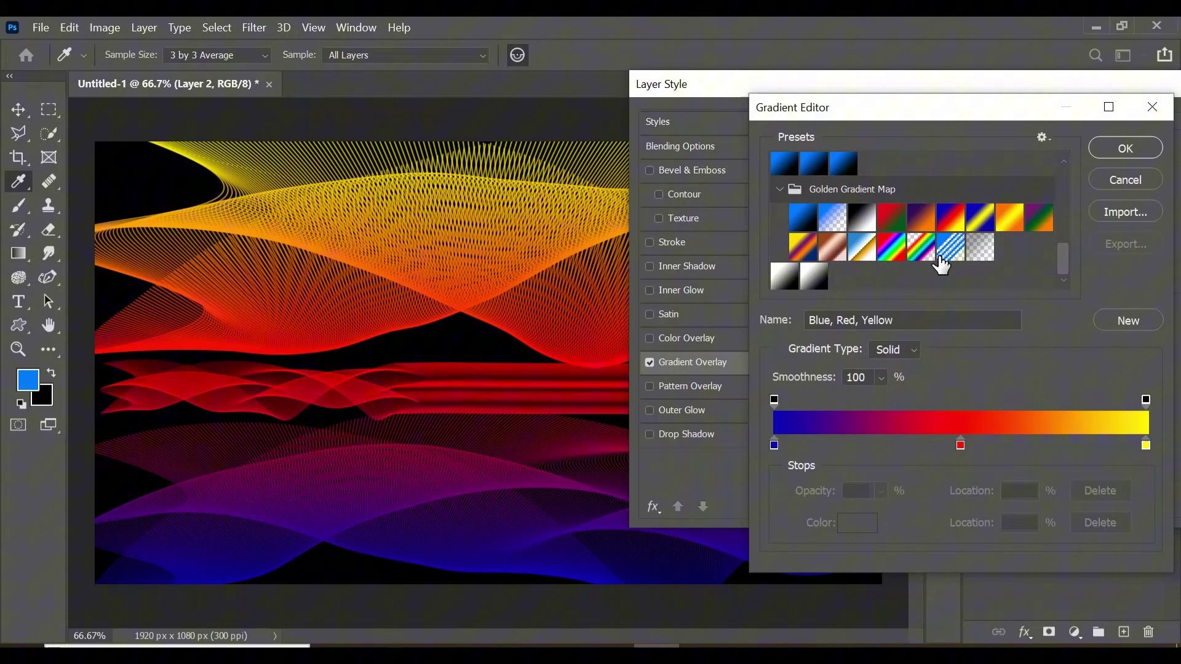
{"action": "left_click", "coordinate": [811, 249]}
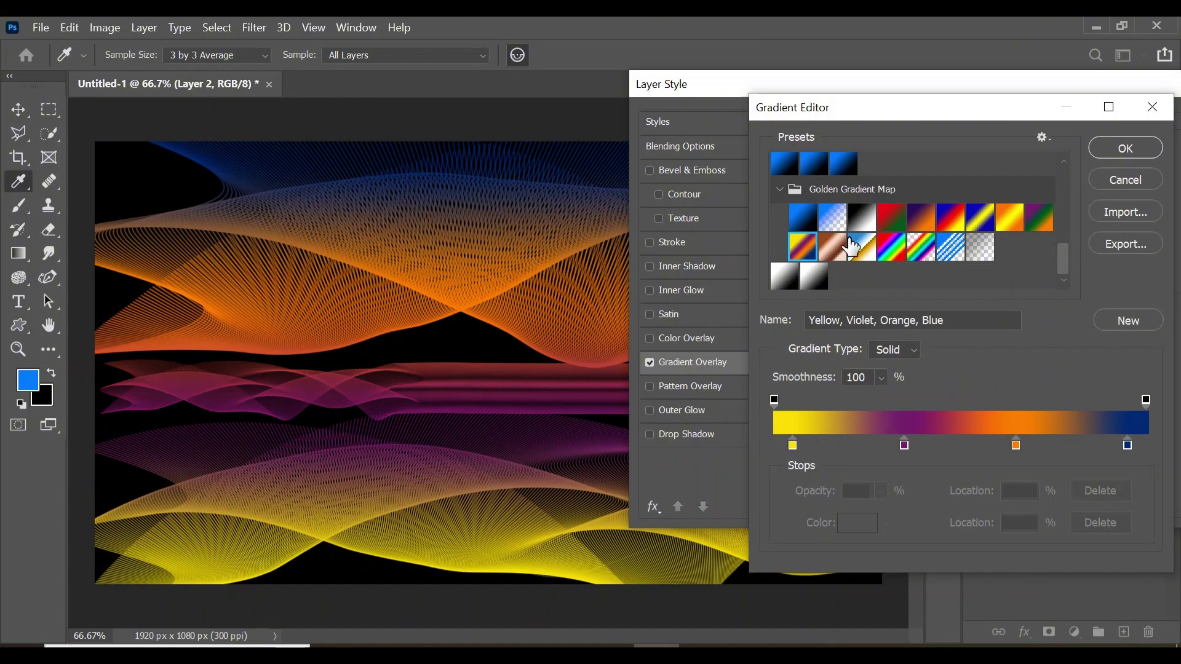
{"action": "left_click", "coordinate": [893, 217]}
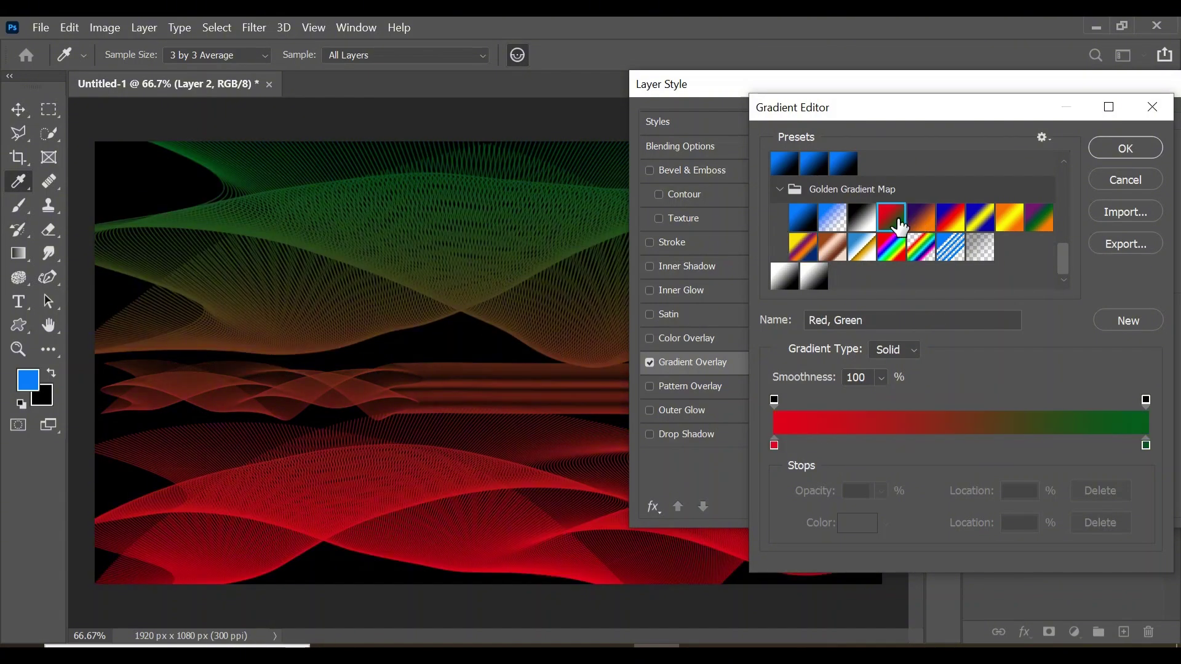
{"action": "left_click", "coordinate": [980, 217]}
{"action": "left_click", "coordinate": [1039, 217]}
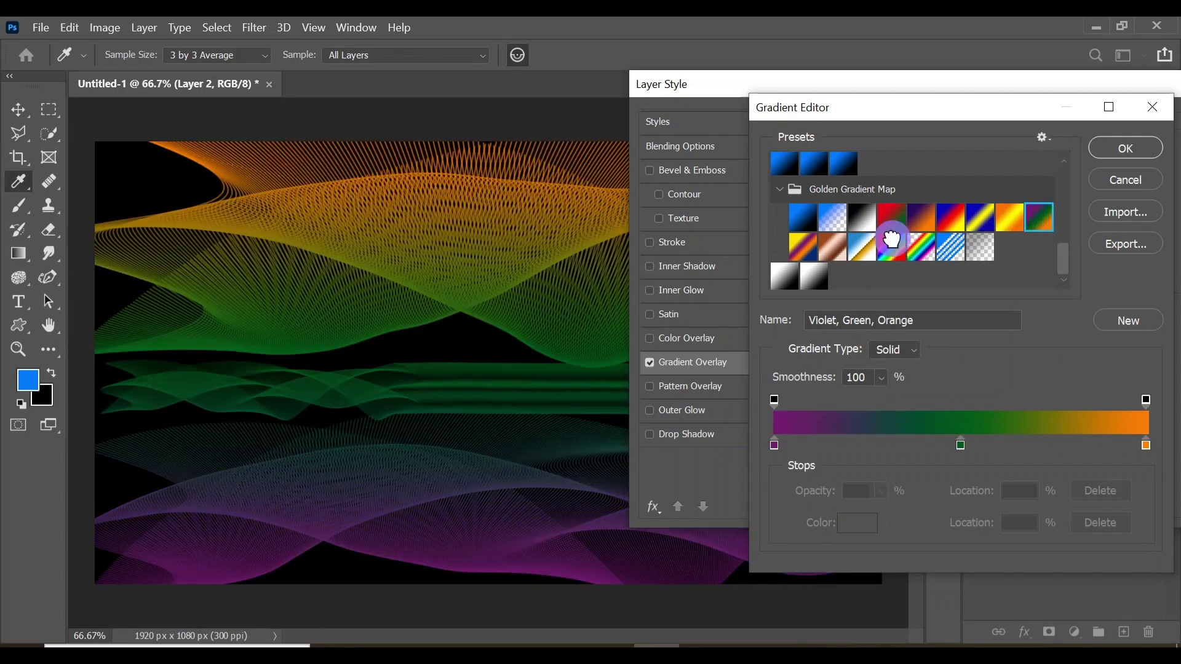
{"action": "left_click", "coordinate": [893, 246]}
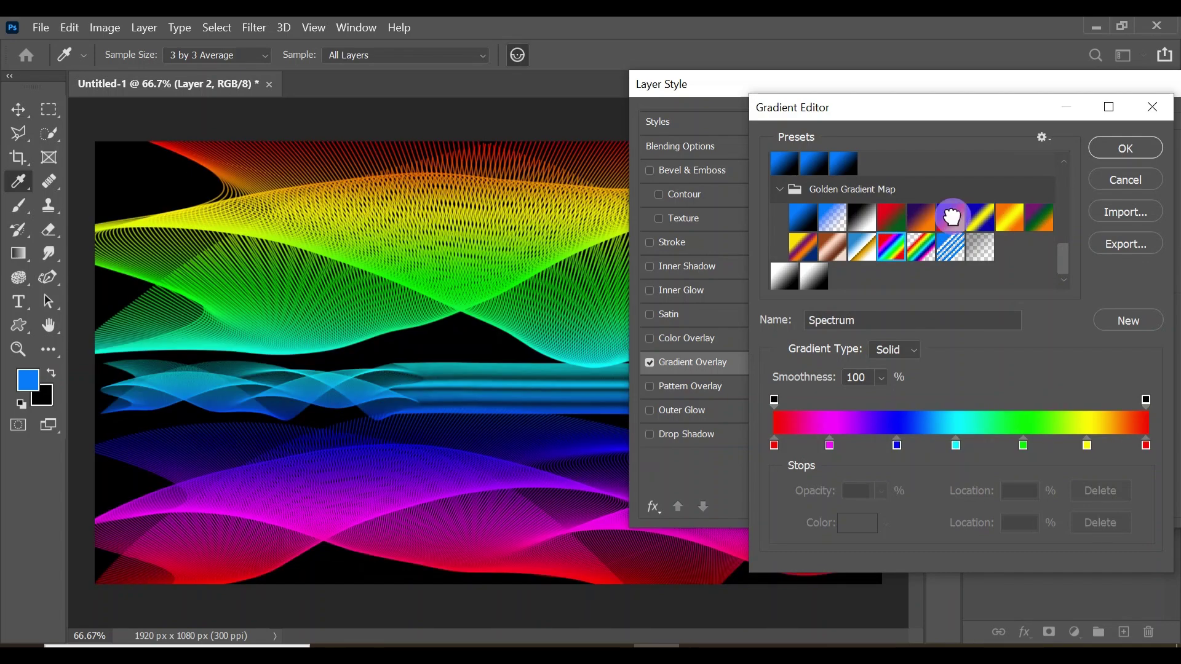
{"action": "left_click", "coordinate": [953, 223]}
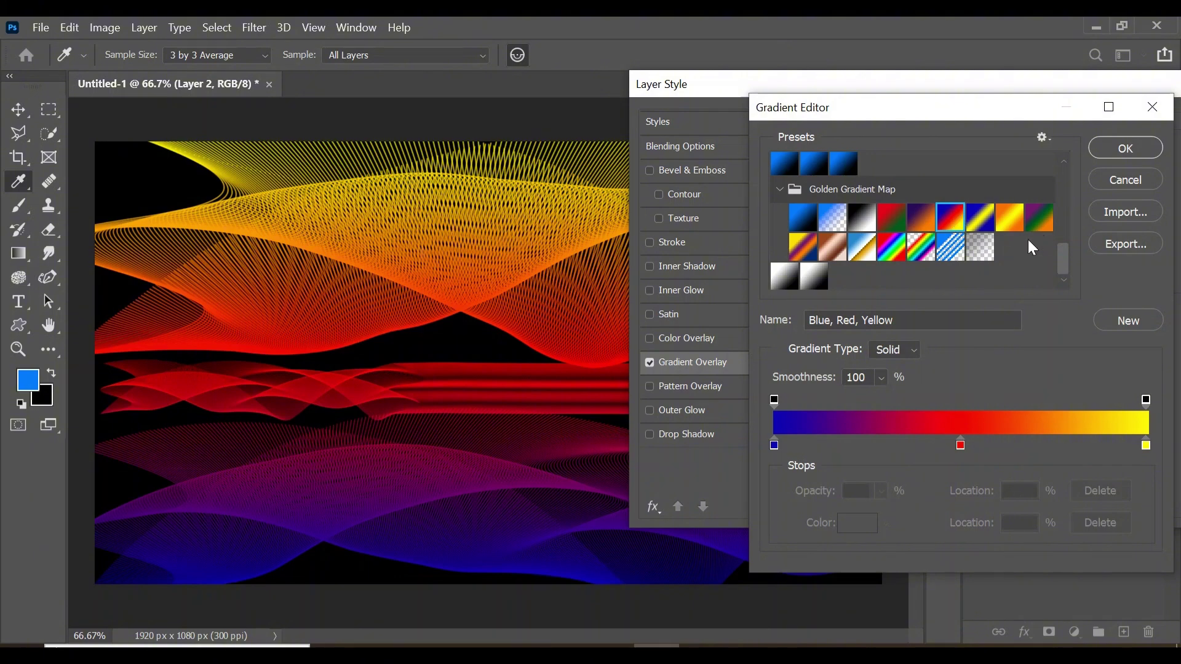
{"action": "left_click", "coordinate": [1128, 152]}
Set the gradient overlay's angle to 60° and its scale to 78%, and apply the layer style.
{"action": "left_click_drag", "start_coordinate": [1038, 84], "coordinate": [914, 111]}
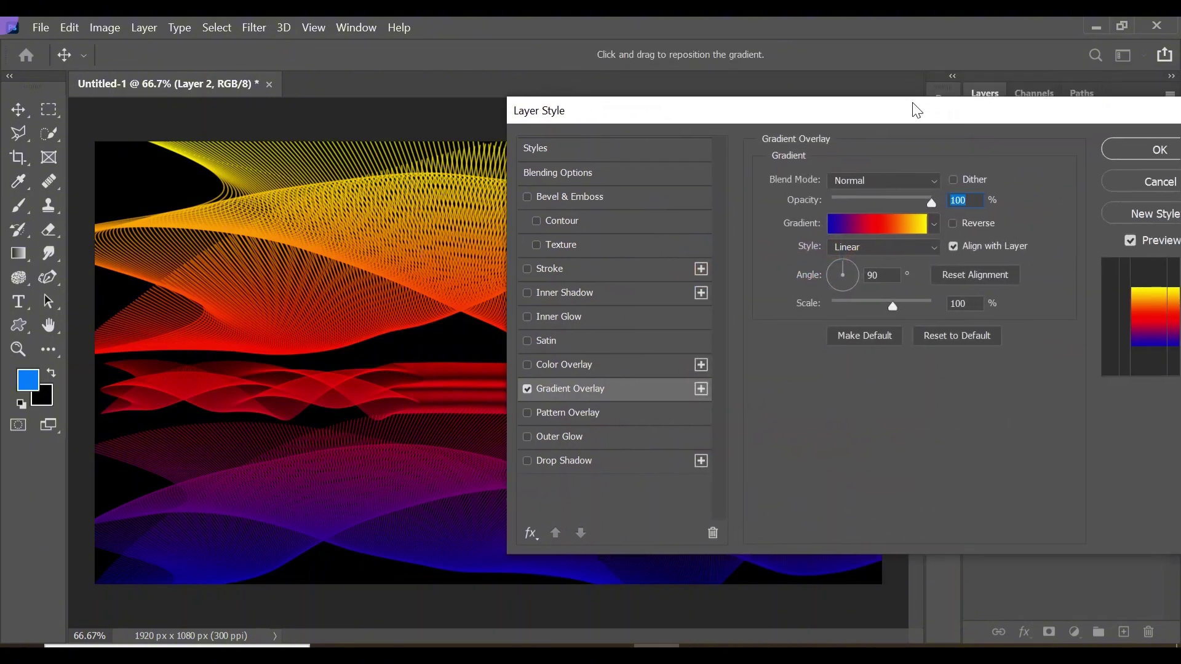
{"action": "left_click_drag", "start_coordinate": [842, 262], "coordinate": [852, 261]}
{"action": "mouse_move", "coordinate": [892, 307]}
{"action": "left_mouse_down"}
{"action": "mouse_move", "coordinate": [876, 305]}
{"action": "mouse_move", "coordinate": [919, 301]}
{"action": "mouse_move", "coordinate": [846, 309]}
{"action": "mouse_move", "coordinate": [873, 309]}
{"action": "left_mouse_up"}
{"action": "left_click", "coordinate": [1130, 146]}
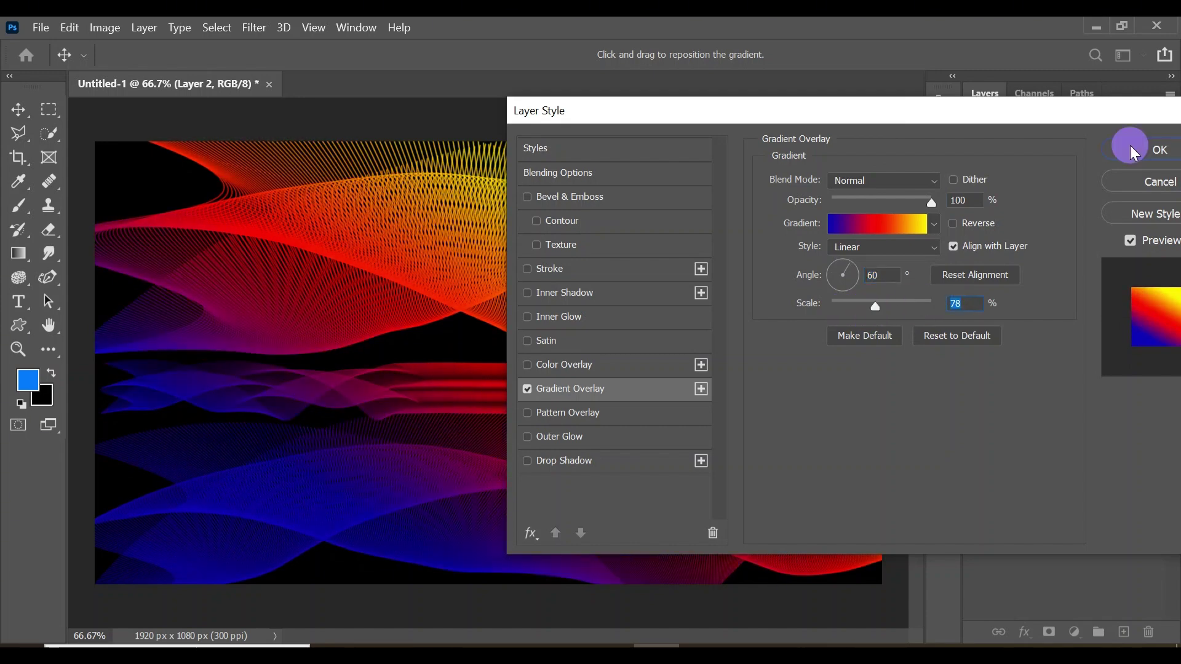